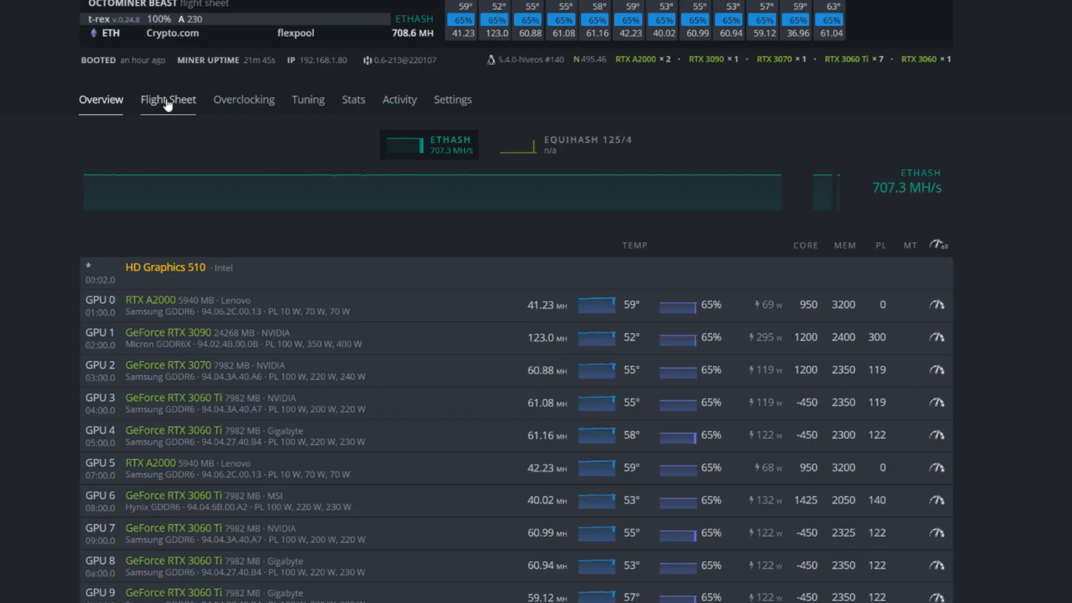
Switch the rig to the FLUX SOLO OCTO BEAST flight sheet and apply a saved overclocking template to it.
left_click(167, 100)
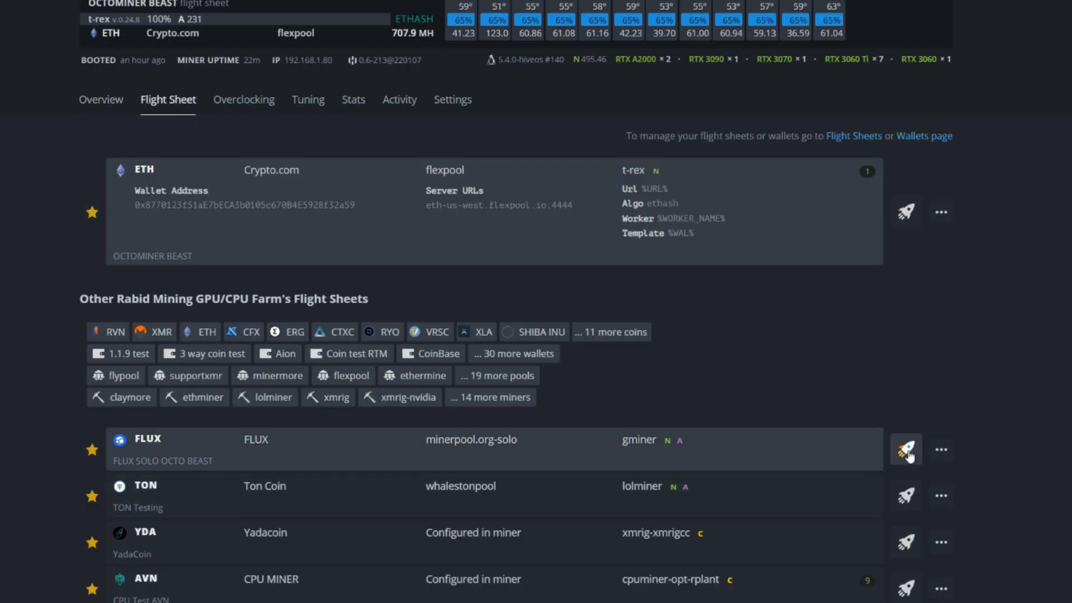
left_click(906, 450)
left_click(249, 123)
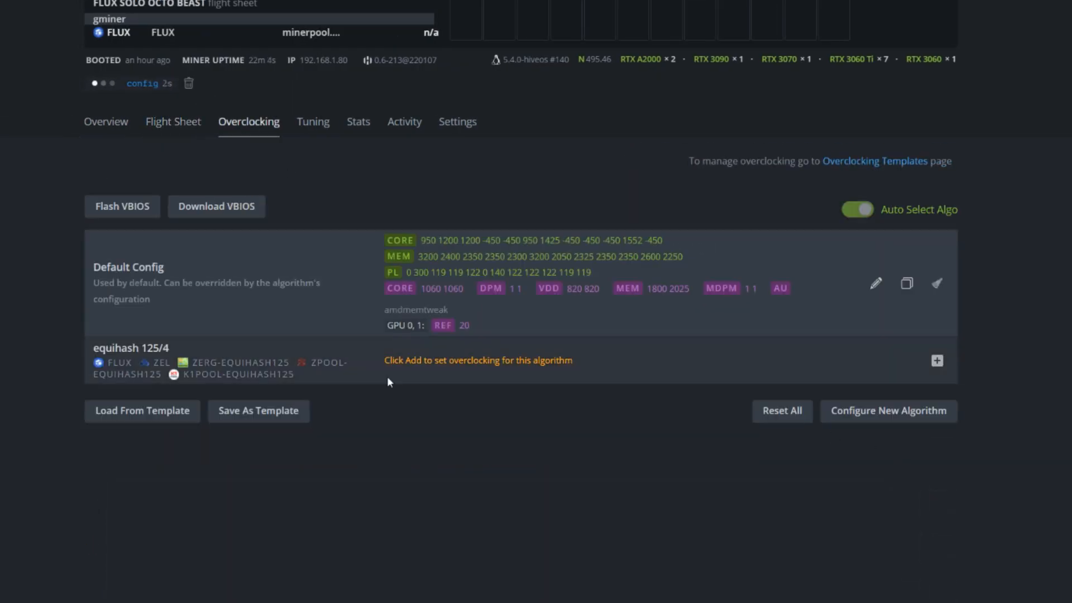
left_click(159, 412)
left_click(380, 319)
left_click(719, 491)
left_click(112, 124)
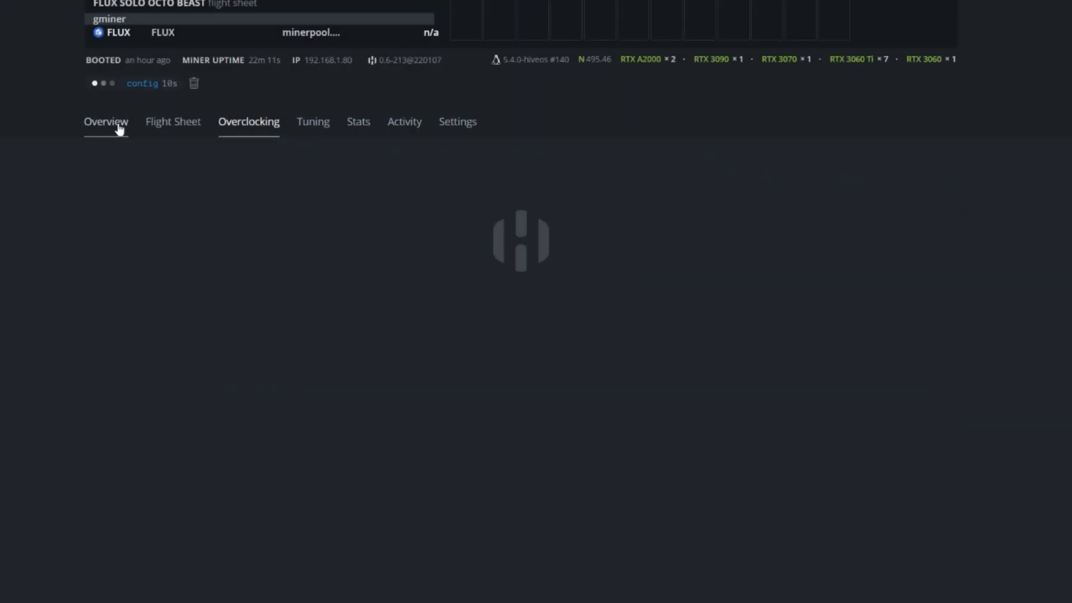
scroll(422, 391, "down", 2)
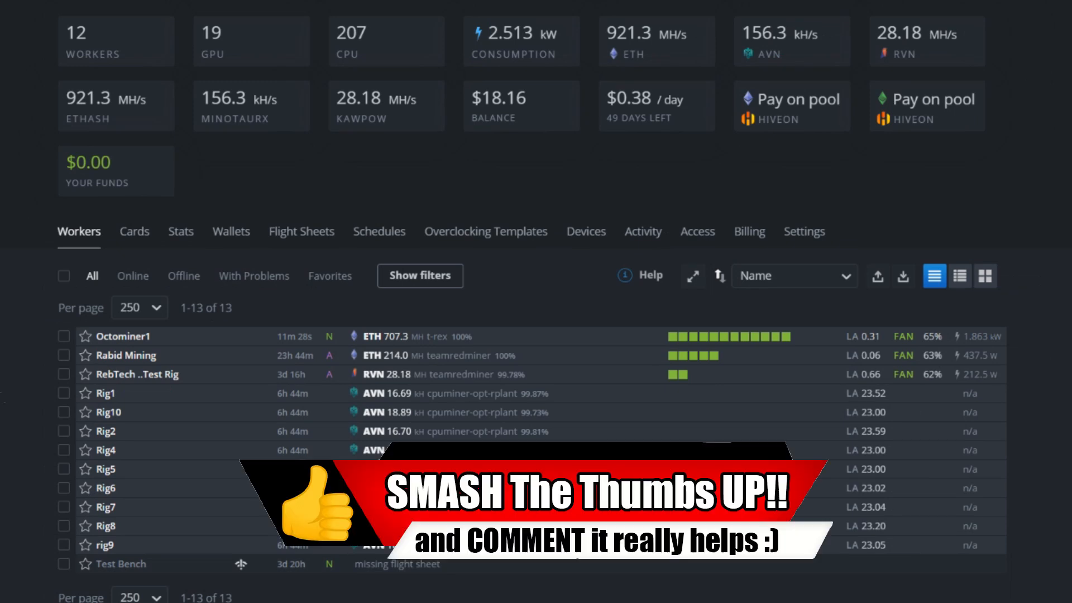
Open the Octominer1 worker and look through its list of GPUs.
left_click(124, 336)
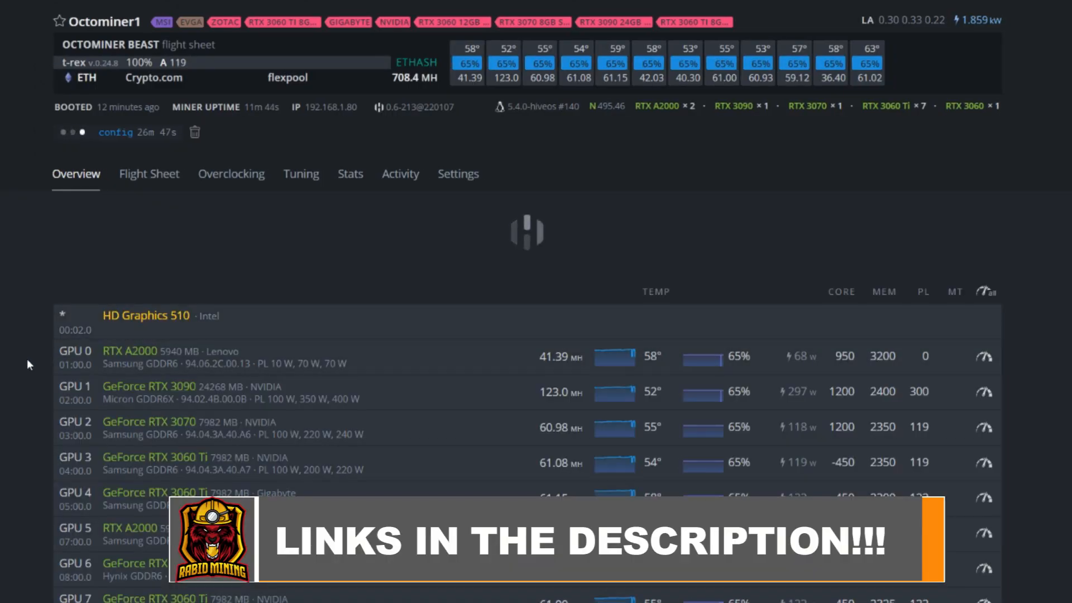
scroll(527, 302, "down", 3)
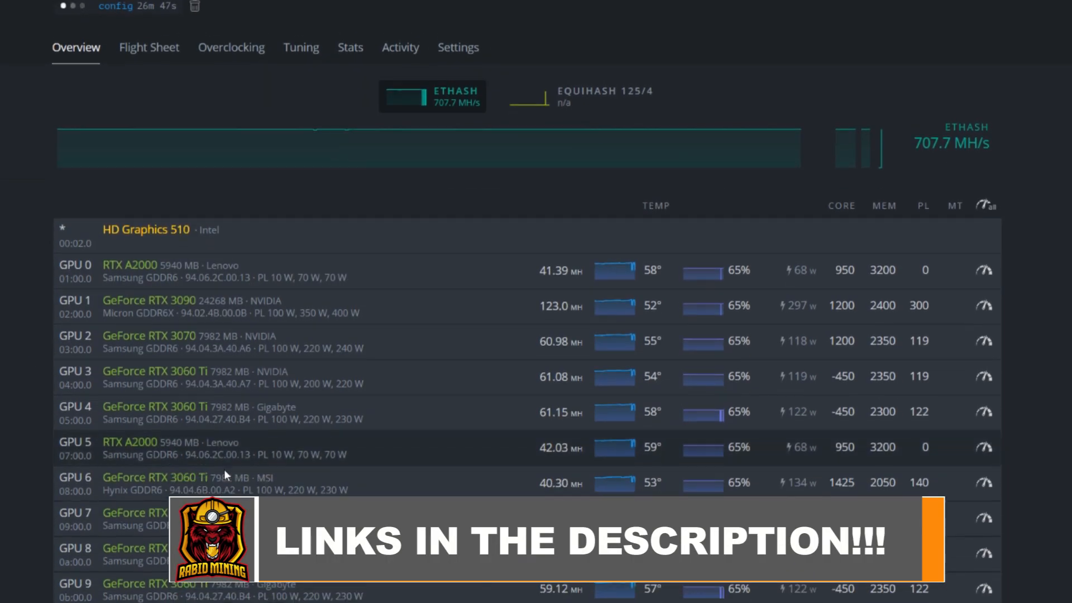
scroll(33, 407, "up", 3)
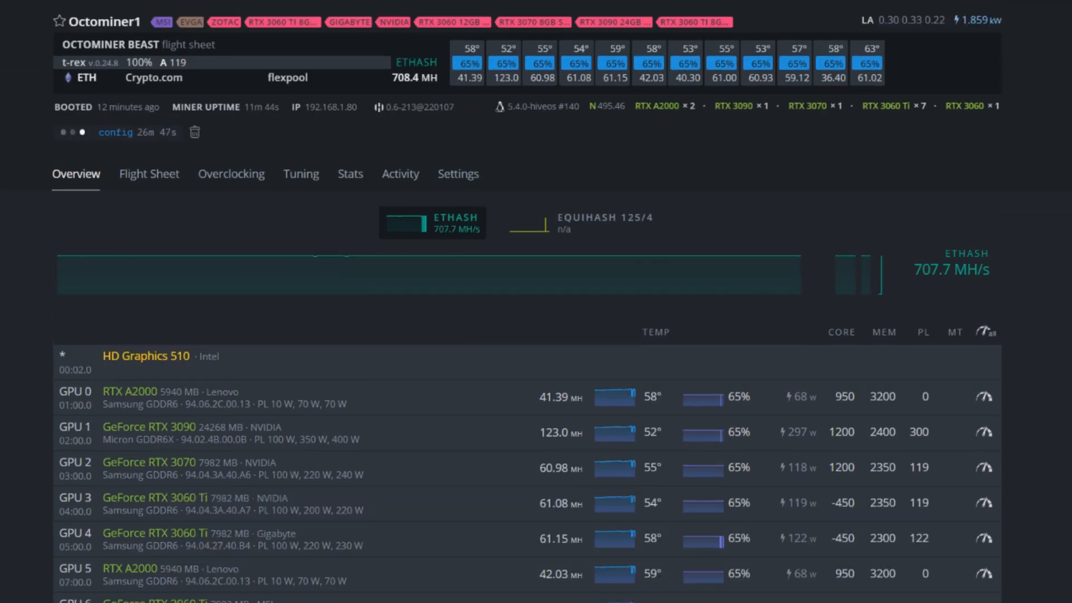
Save Octominer1's current overclocking settings as a template named "test video".
left_click(245, 180)
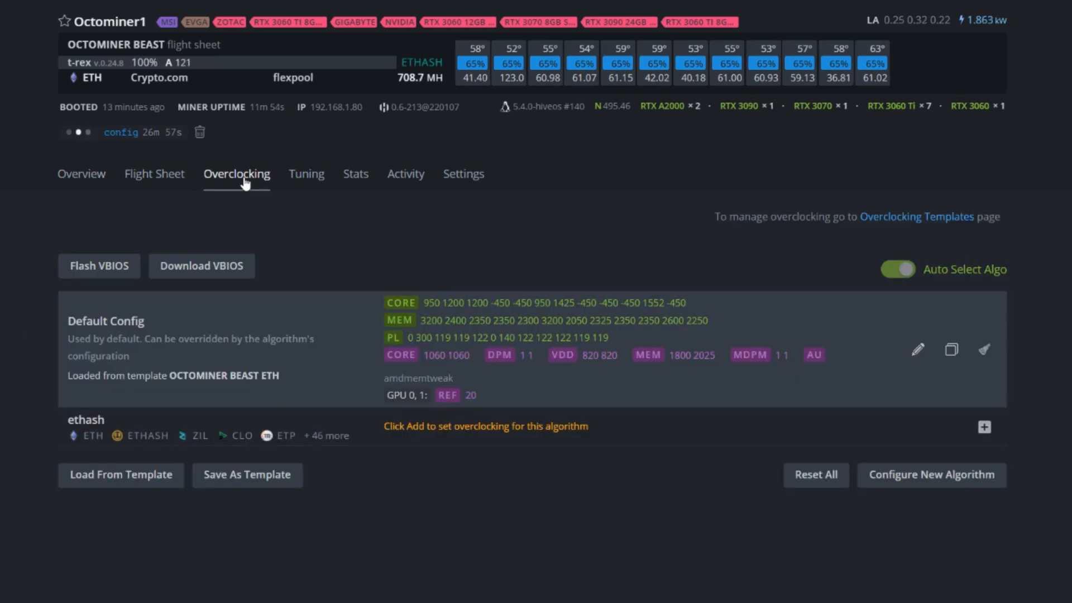
left_click(240, 478)
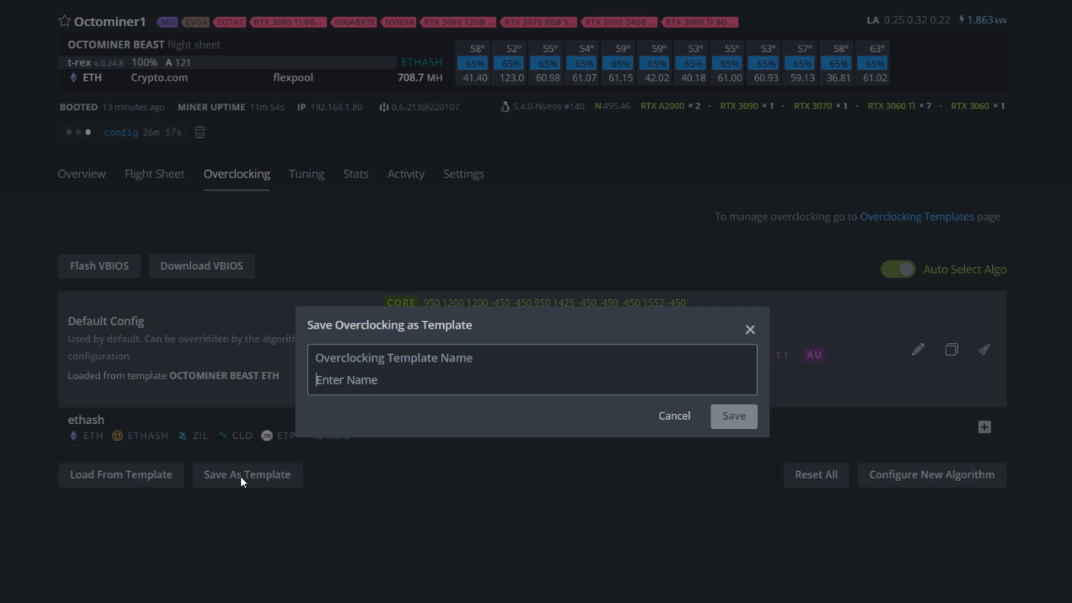
type("tes")
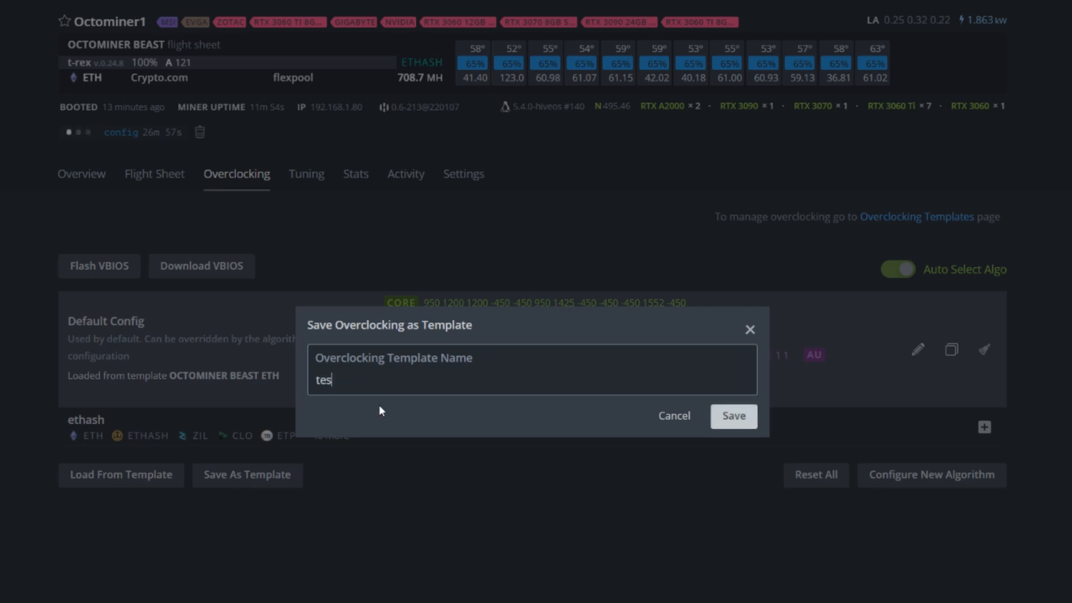
type("t video")
left_click(735, 416)
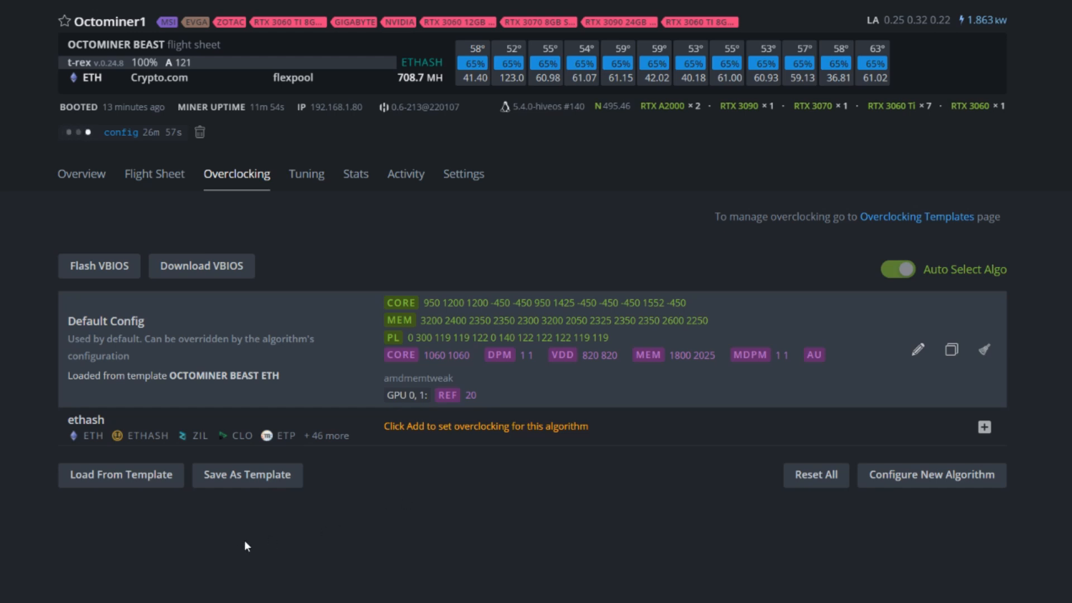
Preview the Replace and Merge apply modes of the "test video" overclocking template without applying it.
left_click(129, 475)
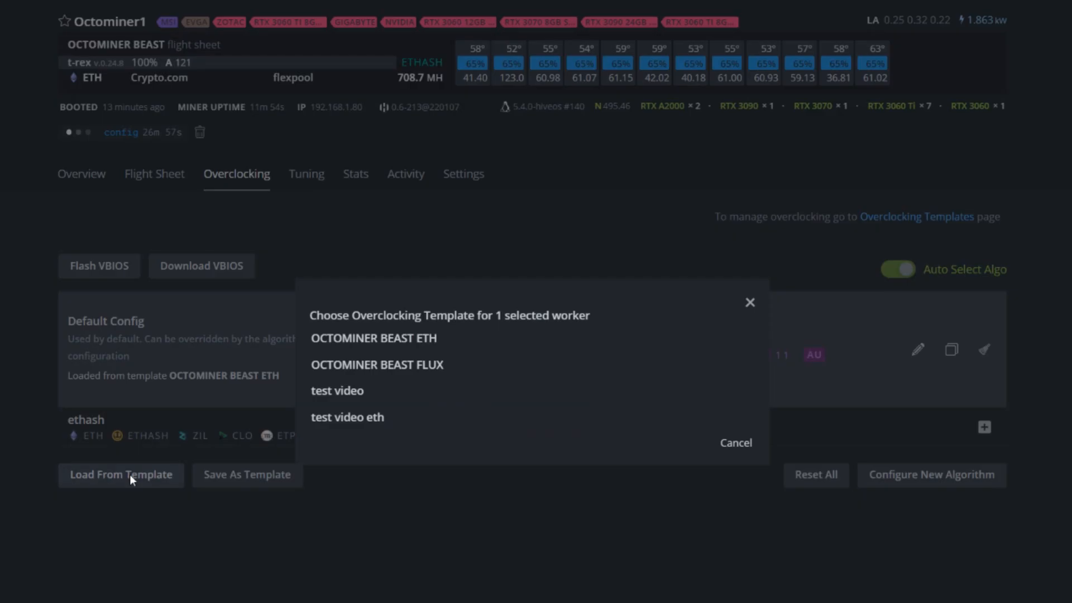
left_click(312, 397)
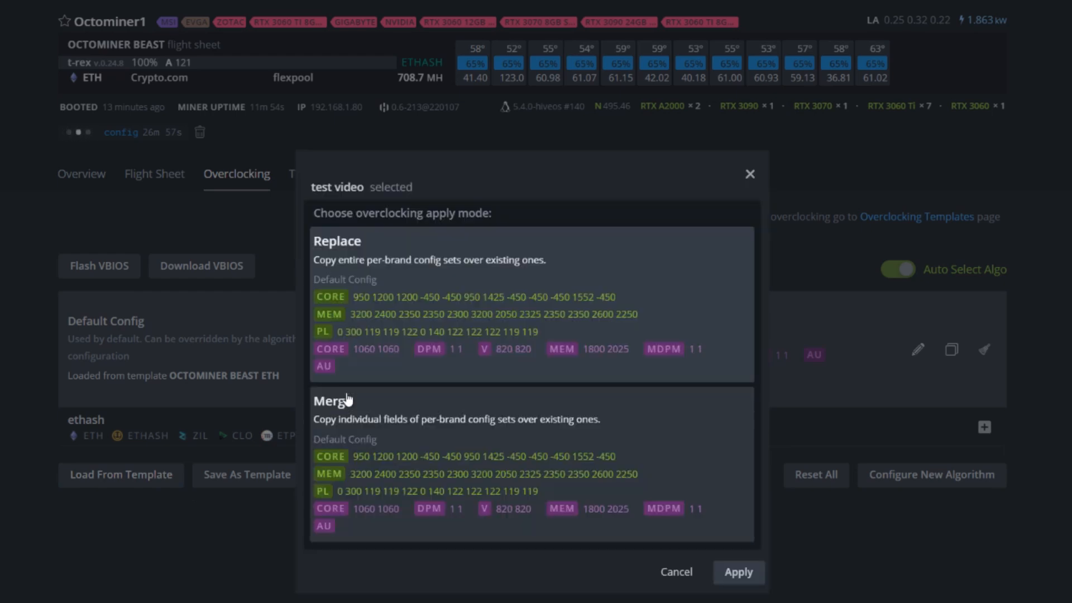
left_click(676, 572)
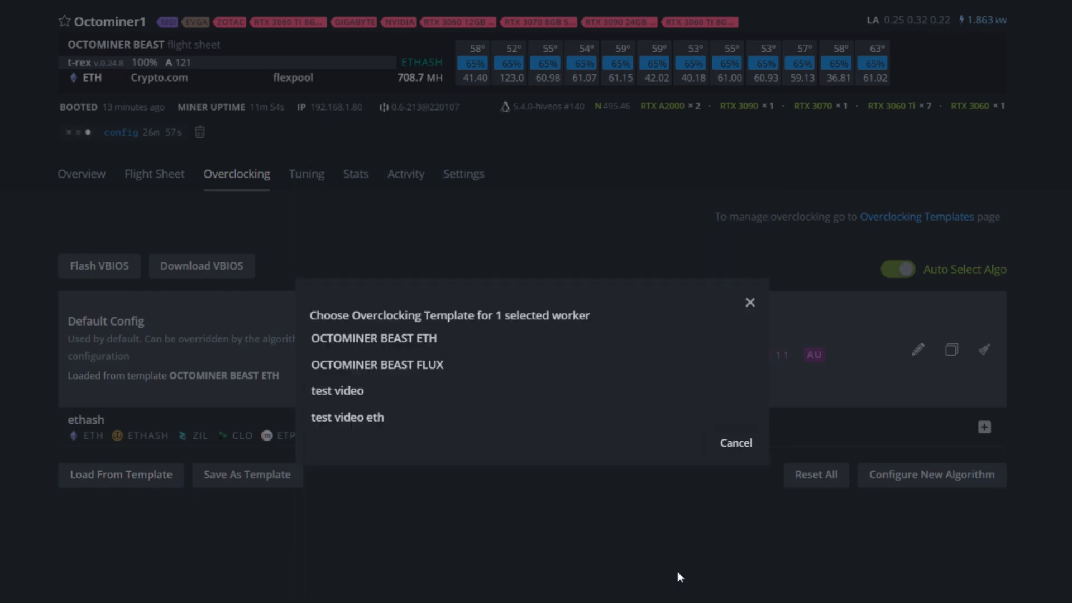
left_click(750, 303)
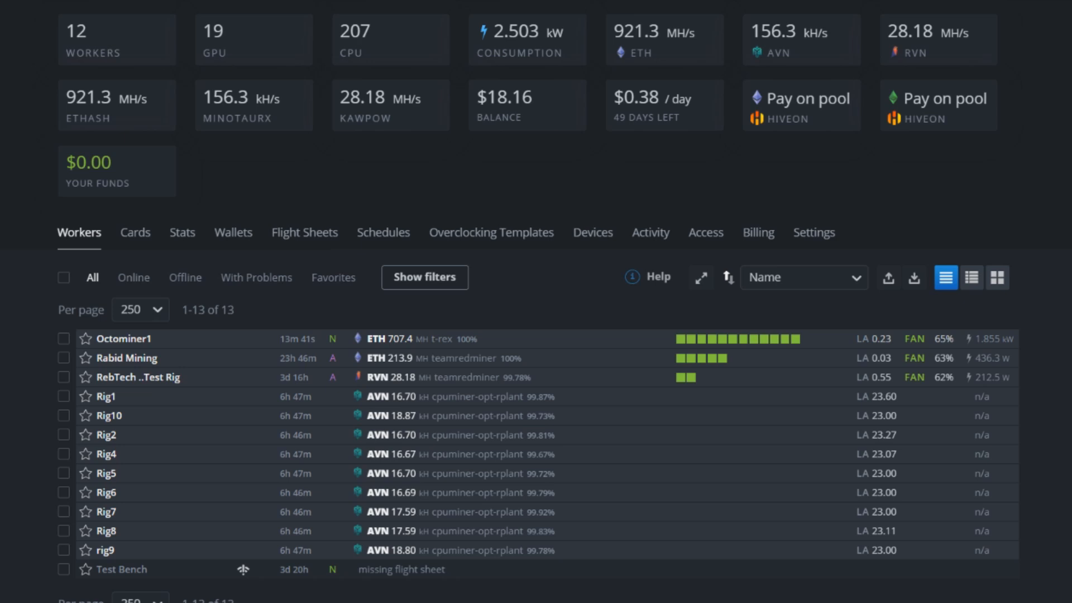
Examine the GPU order and per-card overclock values on the Octominer1 worker.
left_click(124, 339)
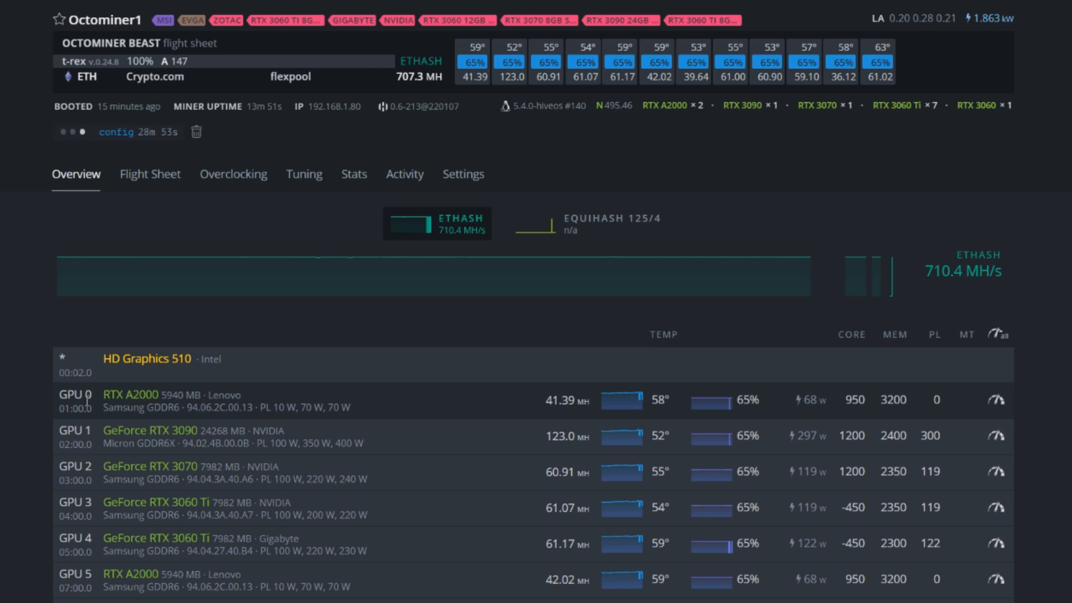
scroll(79, 550, "down", 3)
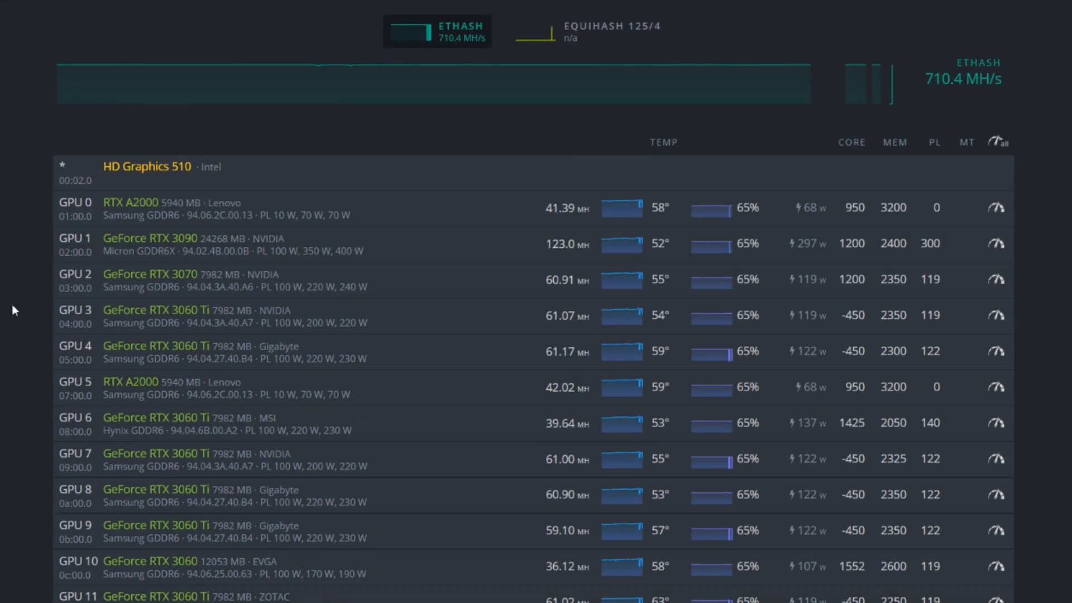
scroll(12, 303, "up", 3)
Add a new farm-level overclocking template named "video test".
left_click(190, 1)
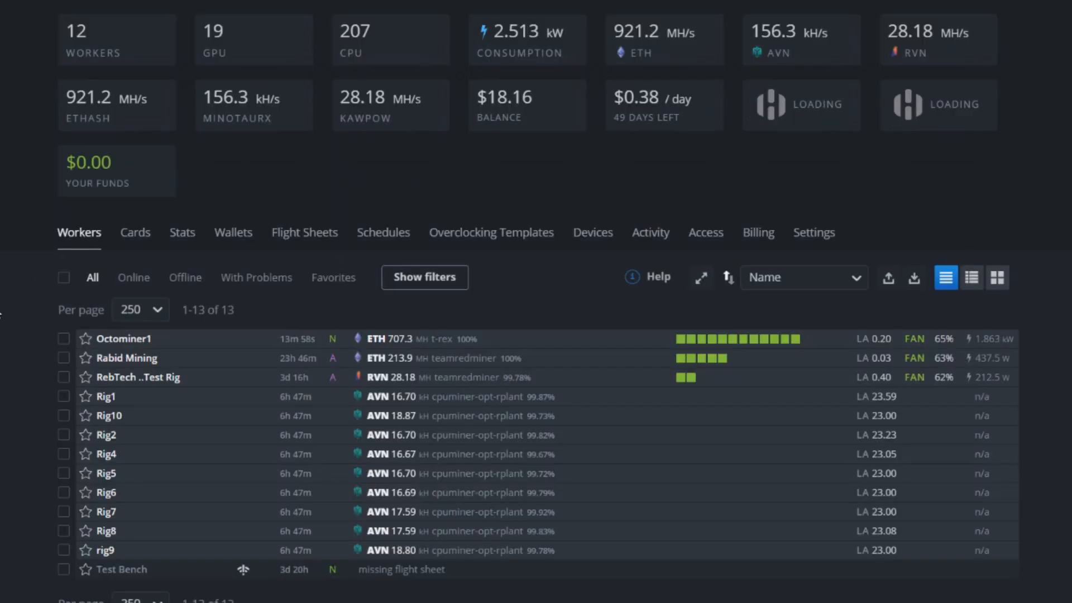
left_click(495, 240)
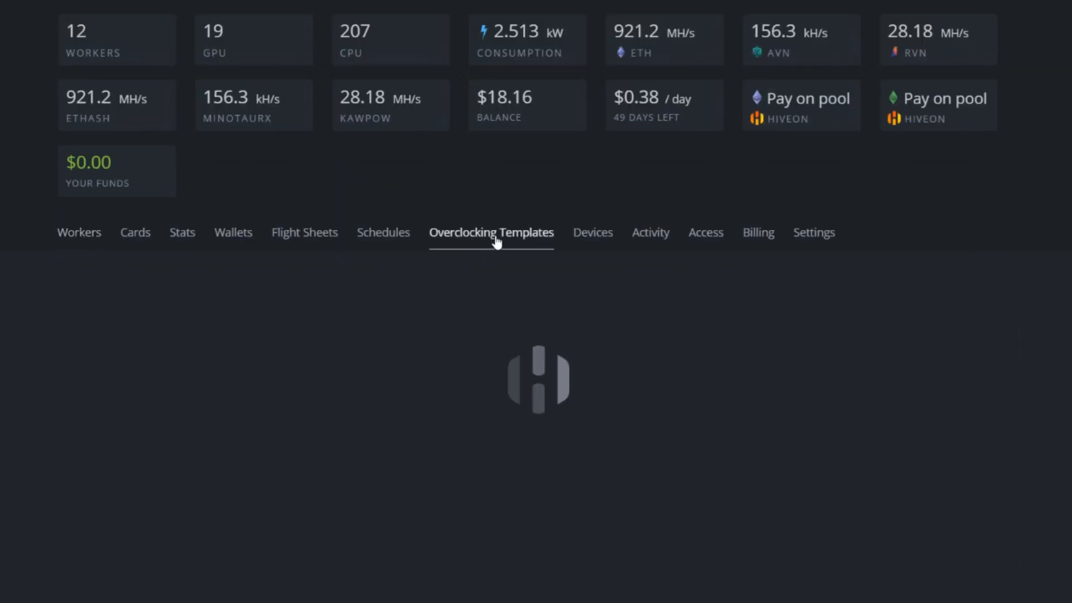
left_click(965, 285)
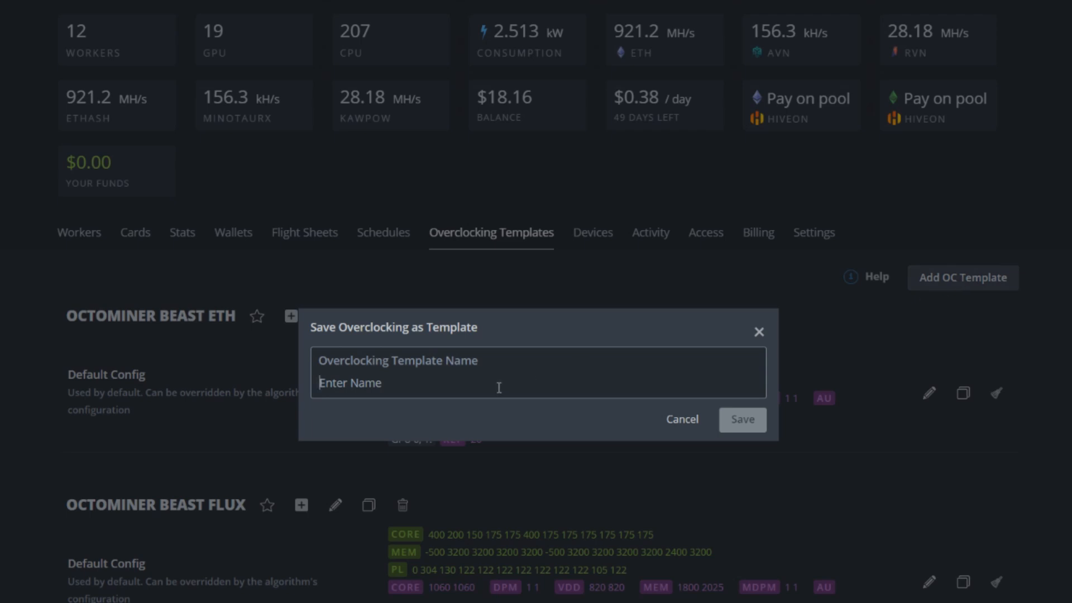
type("vid")
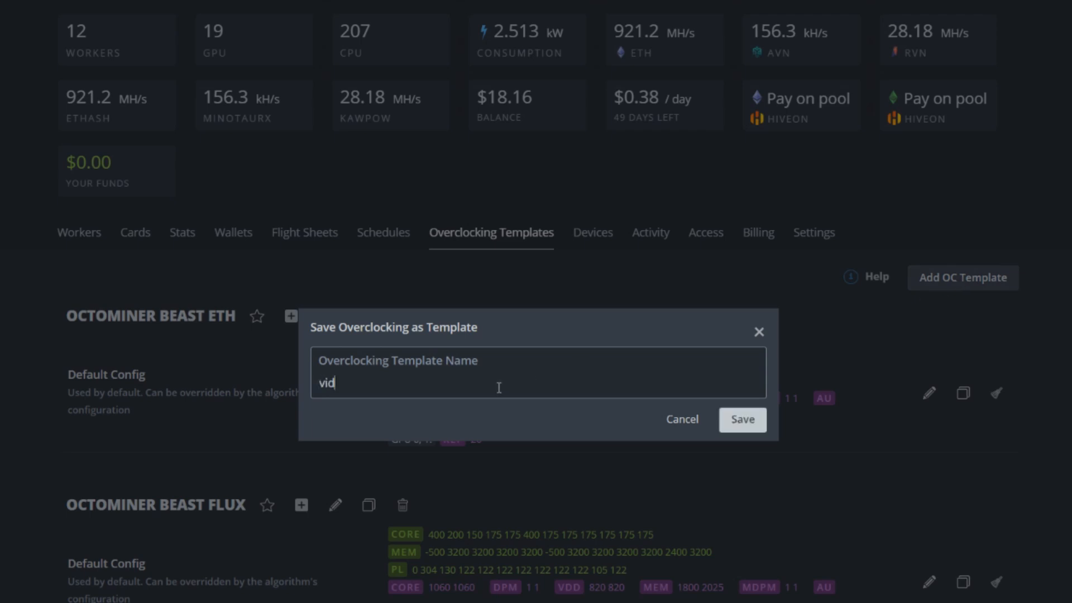
type("eo test")
left_click(744, 423)
Open the "video test" template's Default Config for editing and check the AMD fields, leaving the card type on NVIDIA.
scroll(743, 422, "down", 8)
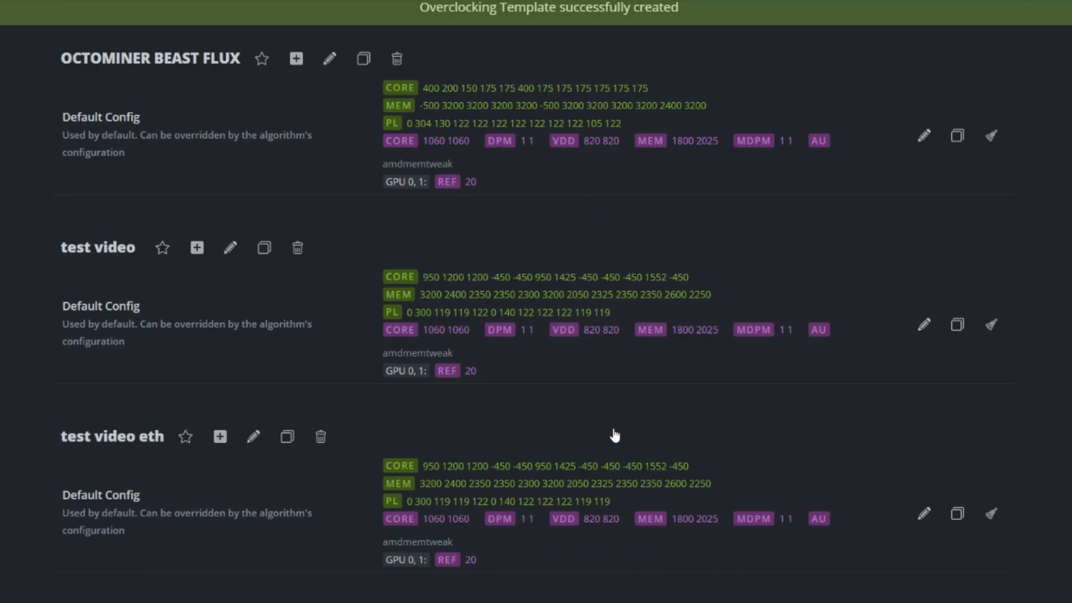
scroll(476, 544, "down", 2)
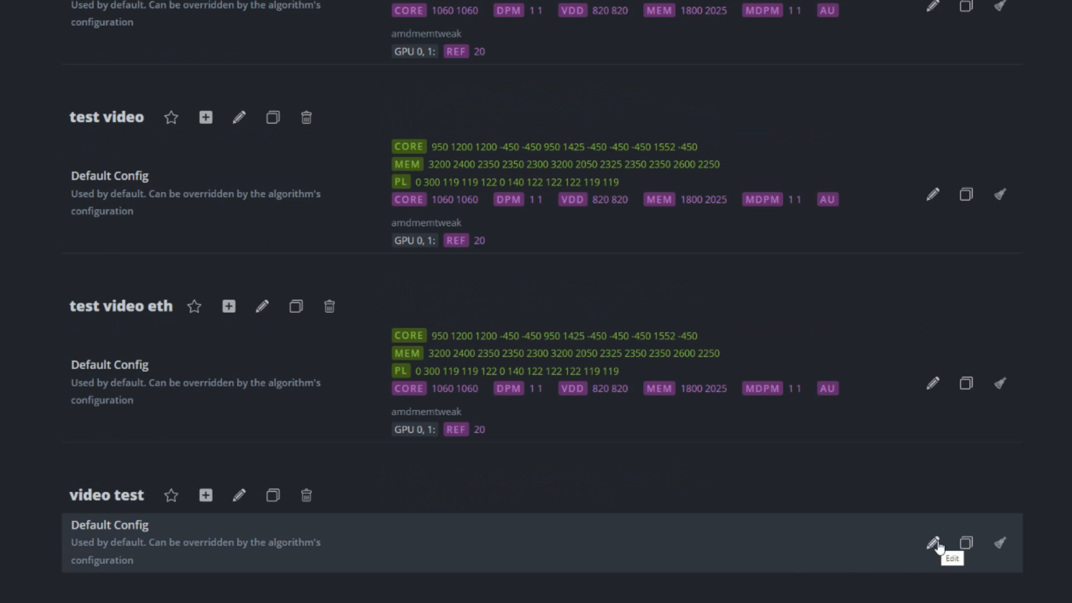
left_click(934, 542)
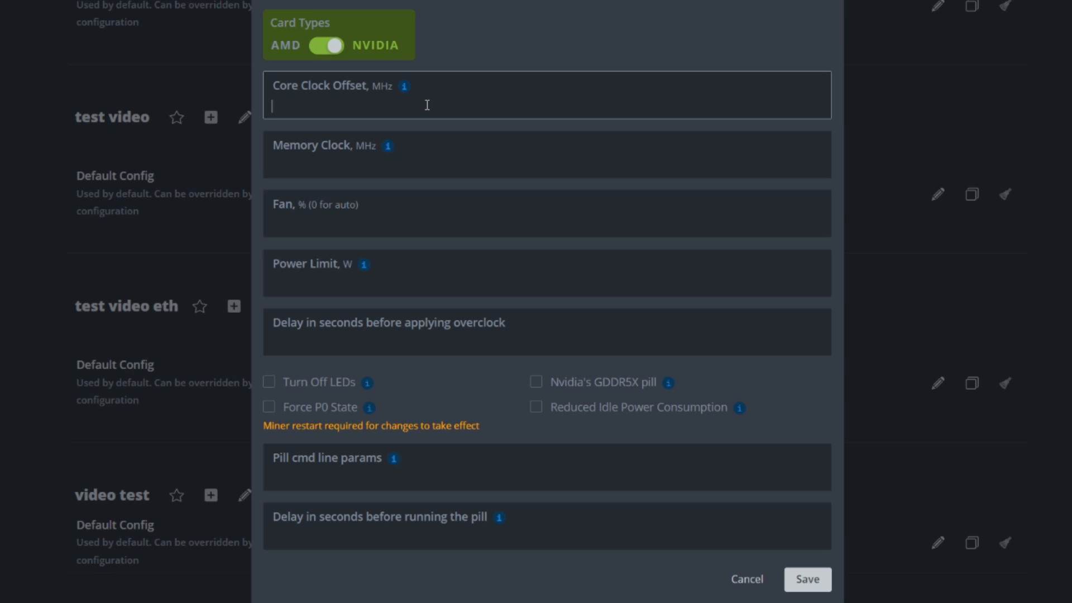
left_click(427, 104)
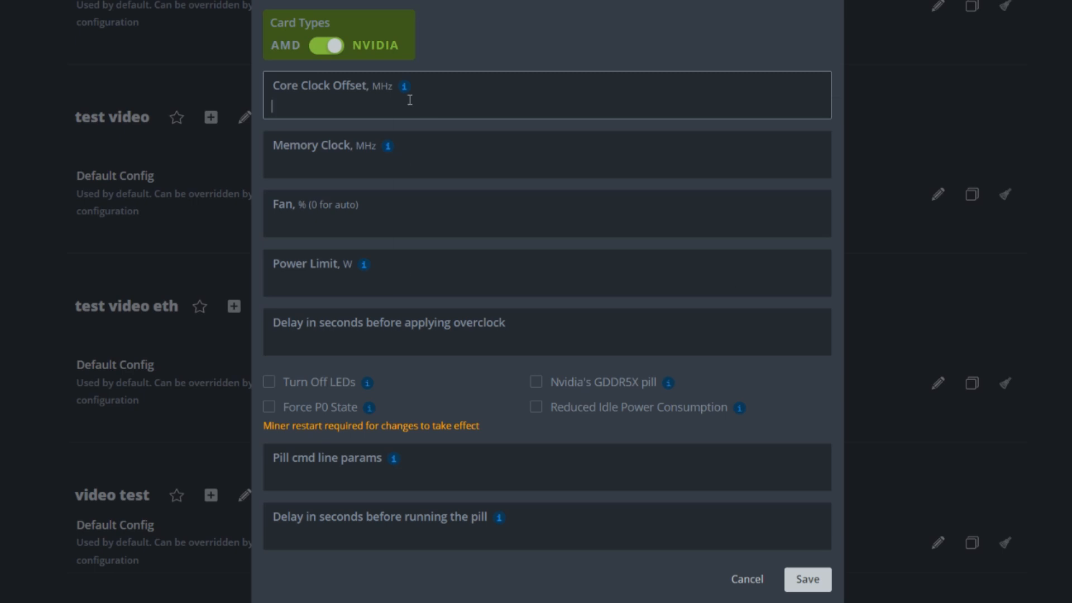
left_click(335, 47)
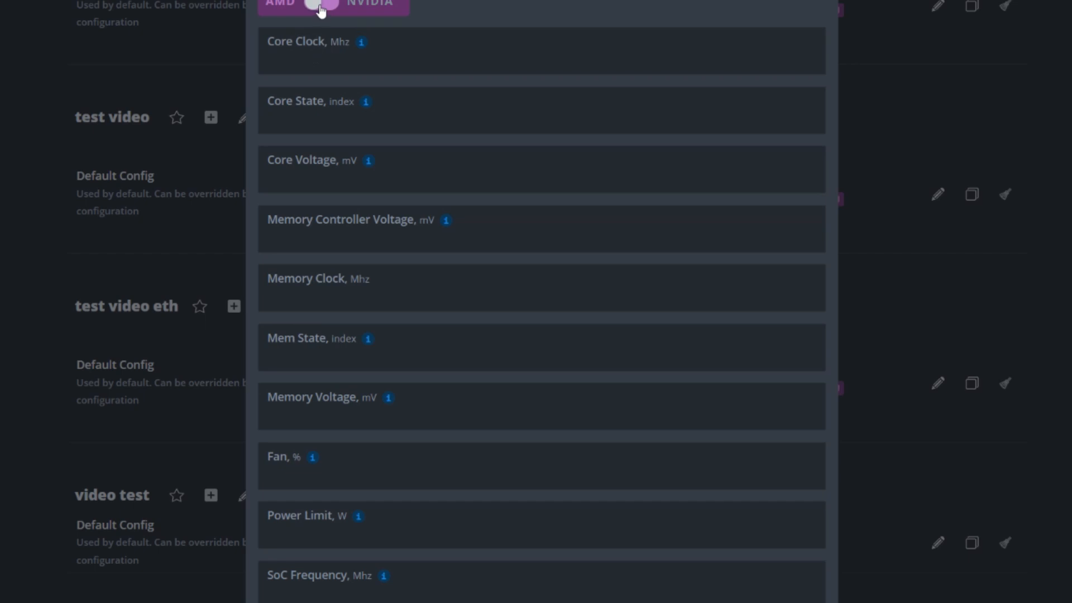
left_click(326, 46)
left_click(346, 106)
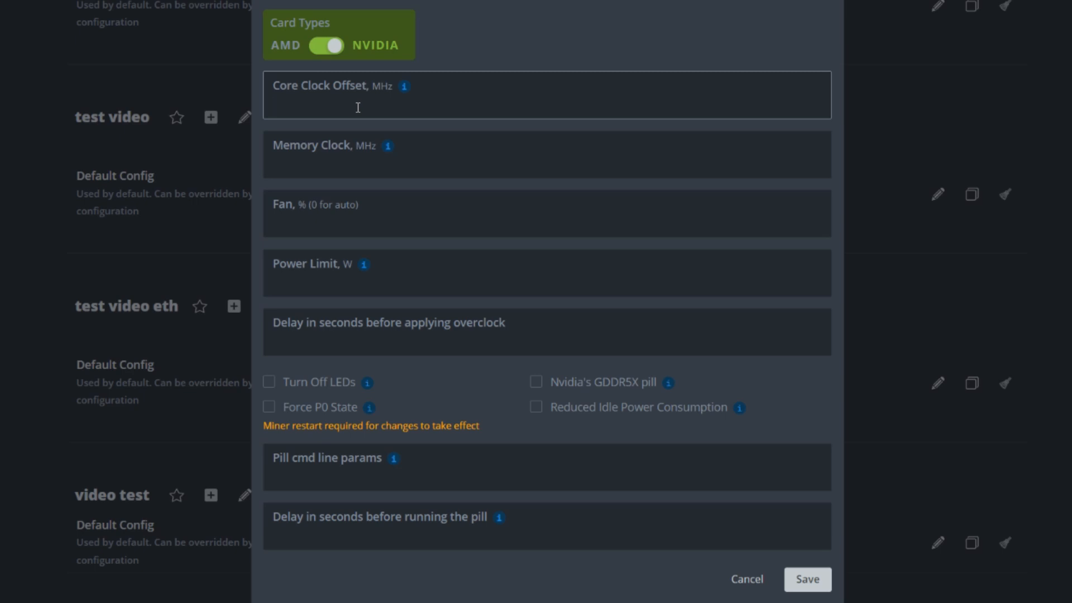
type("1200 12")
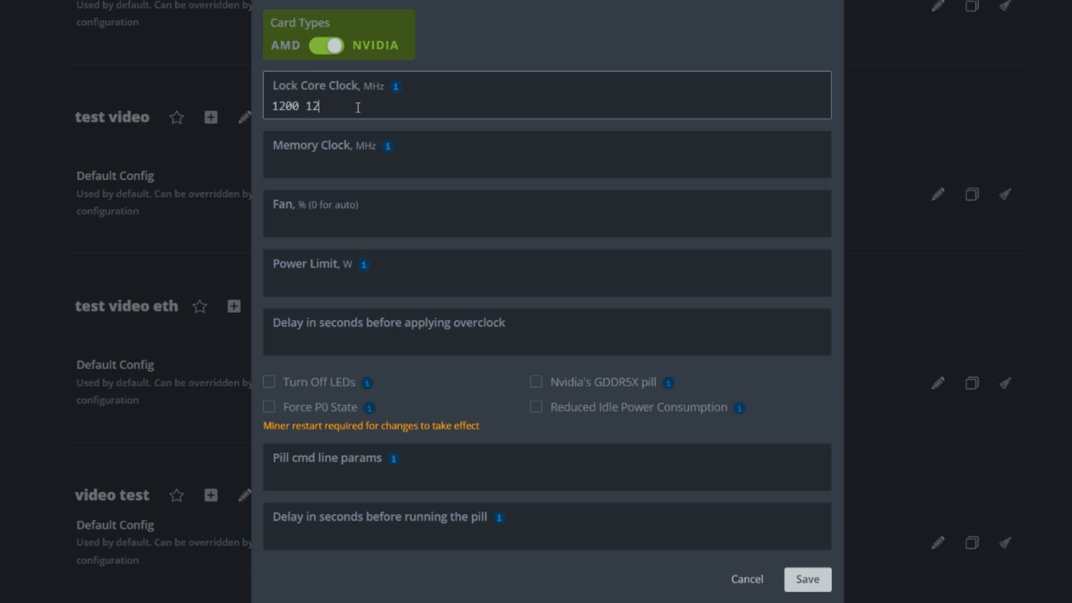
type("00 12001")
type("-450")
left_click(322, 165)
left_click(316, 283)
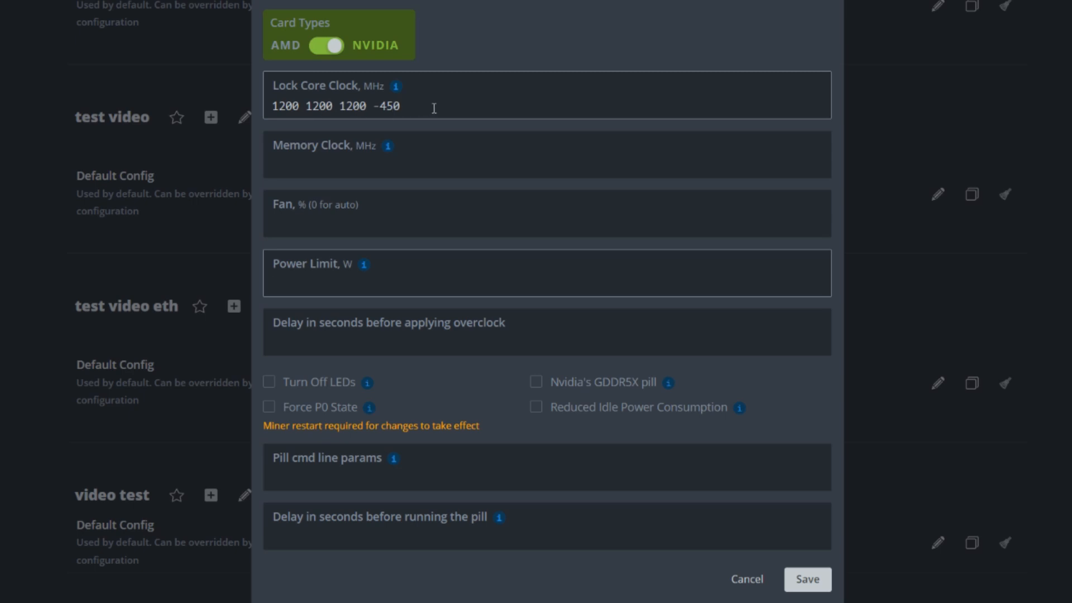
left_click(330, 46)
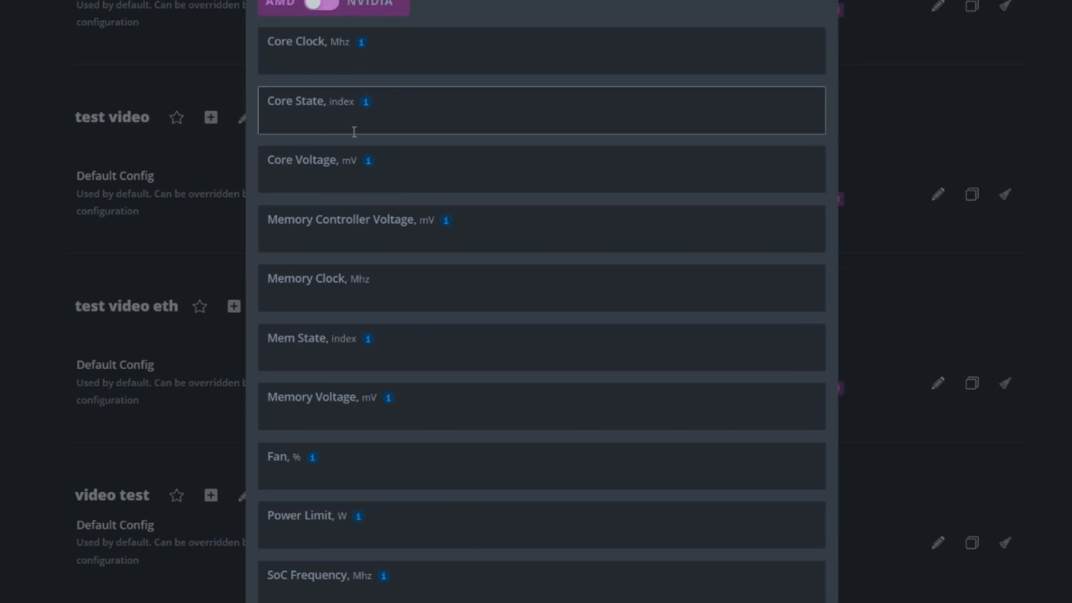
left_click(321, 67)
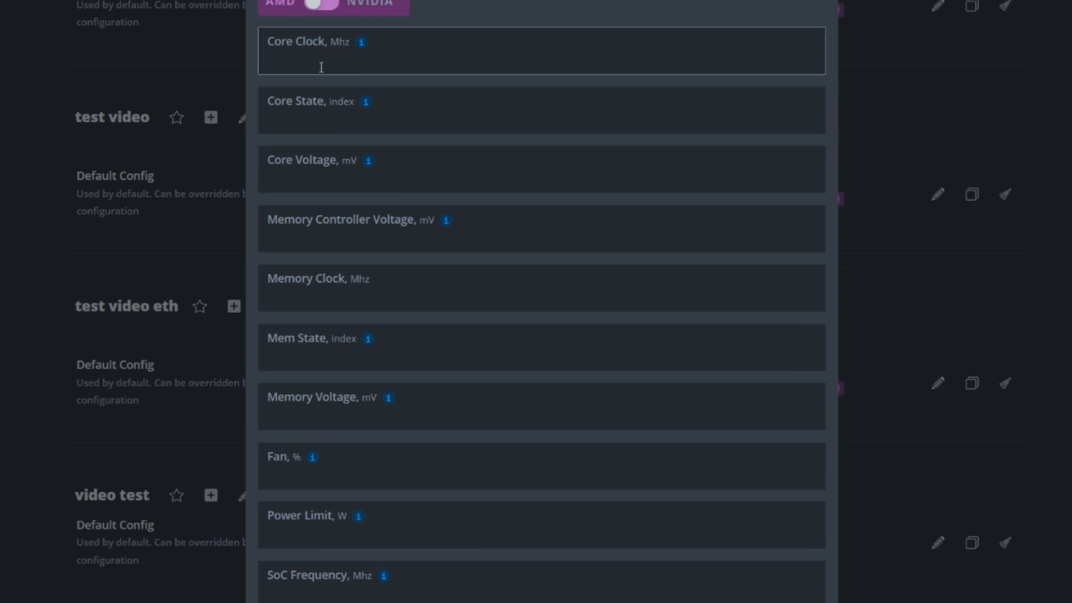
type("1200 1200 1200")
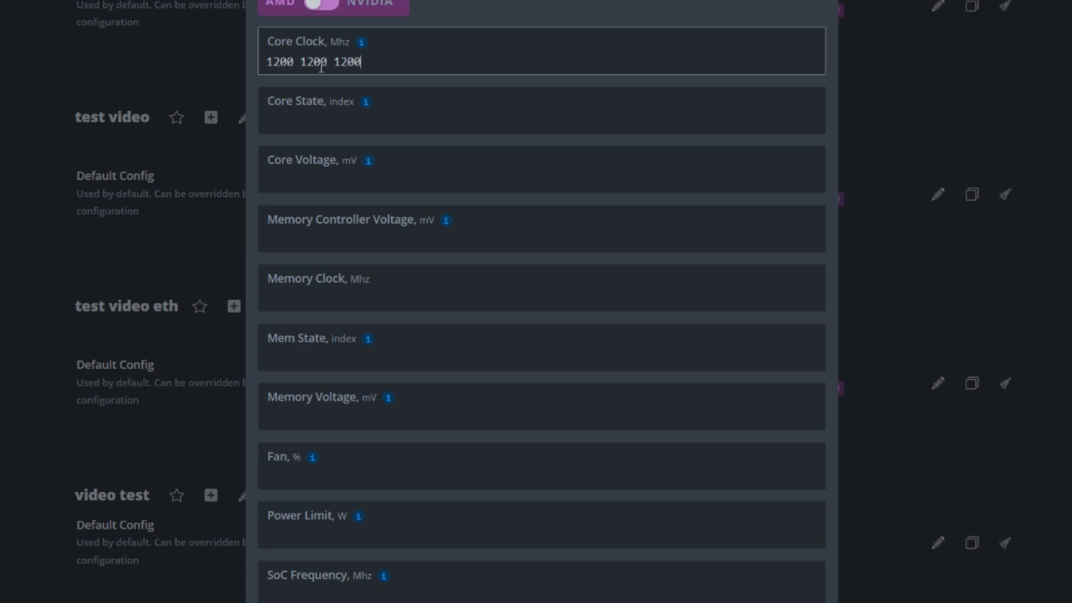
left_click(316, 127)
type("1 1")
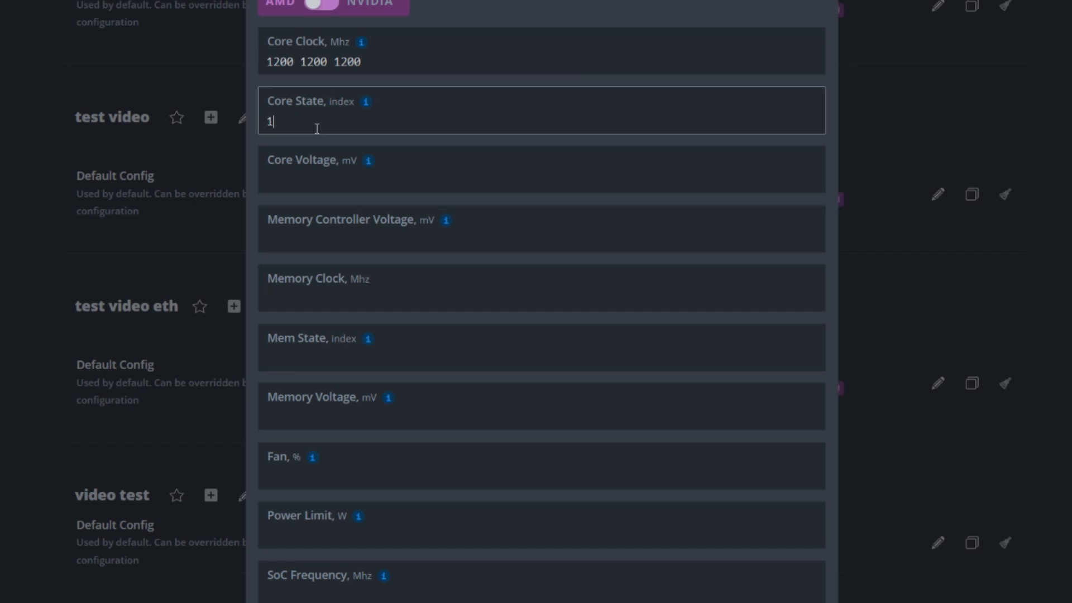
type(" 3")
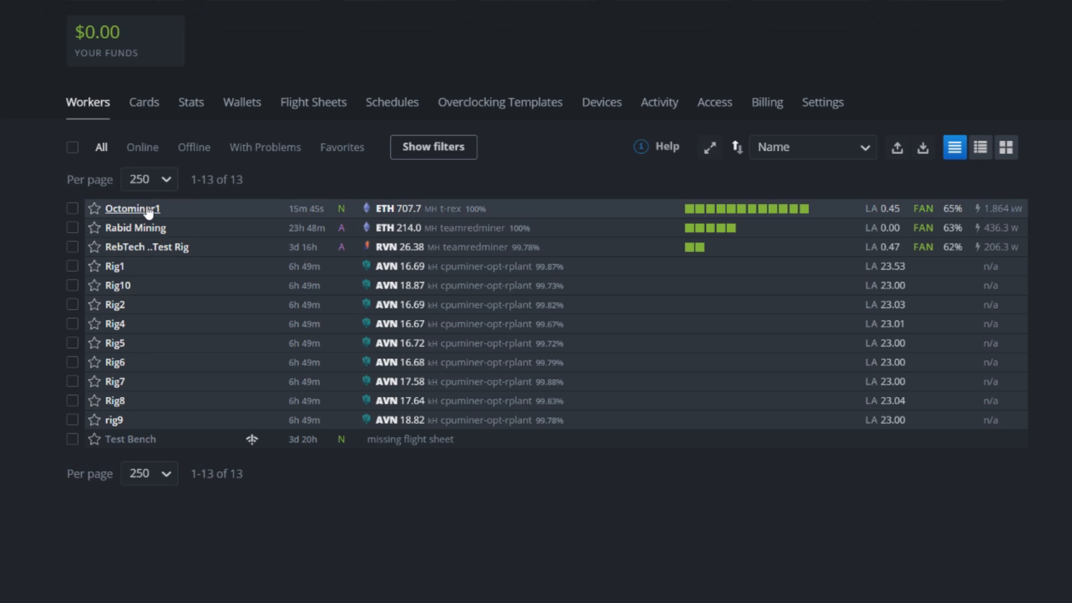
Return to the Octominer1 worker and examine the core, memory and power limit values of each GPU.
left_click(144, 207)
scroll(448, 287, "down", 2)
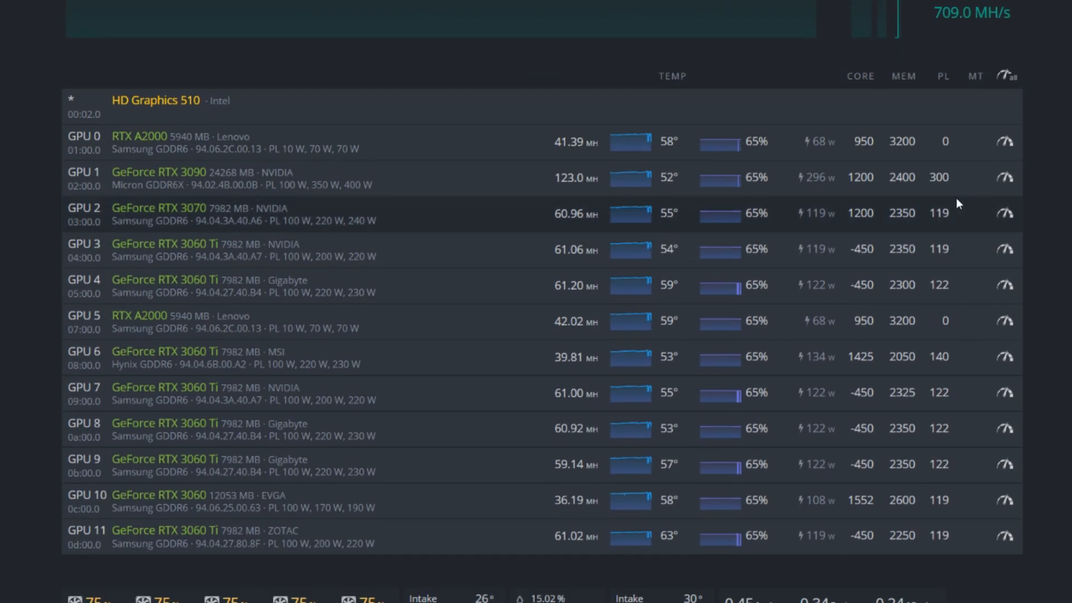
Check GPU 0's overclocking settings and the worker's option for saving its overclocking as a template, without saving anything.
left_click(1006, 144)
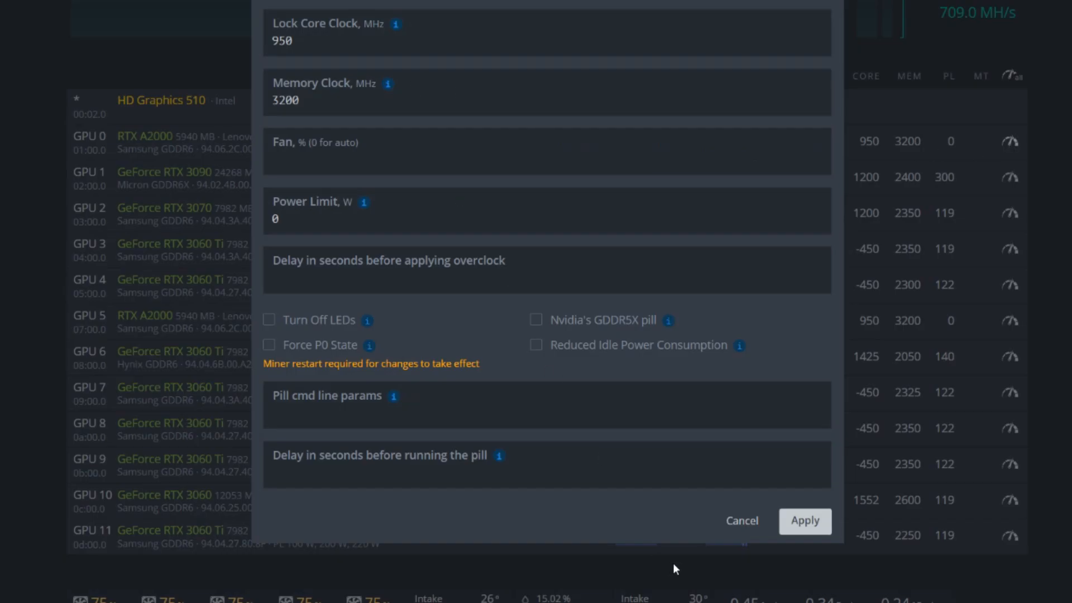
left_click(733, 522)
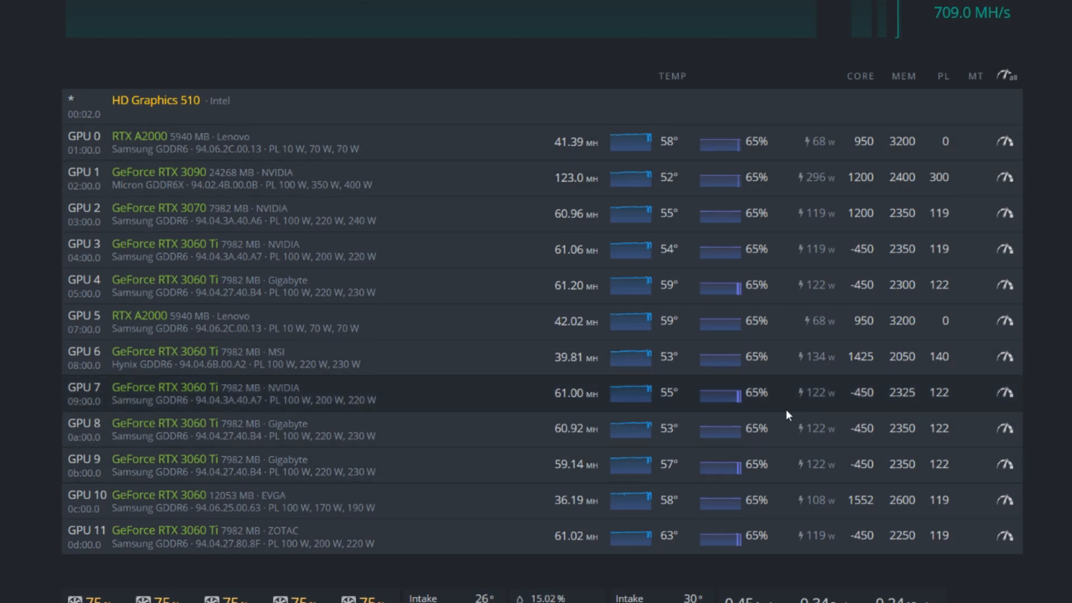
scroll(785, 410, "up", 2)
left_click(268, 55)
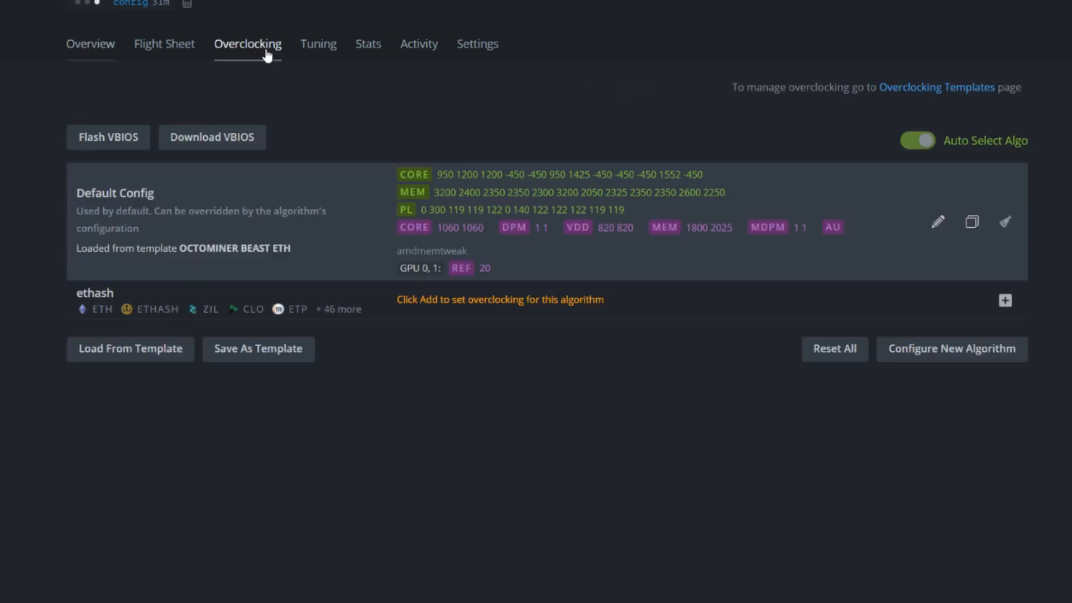
left_click(246, 348)
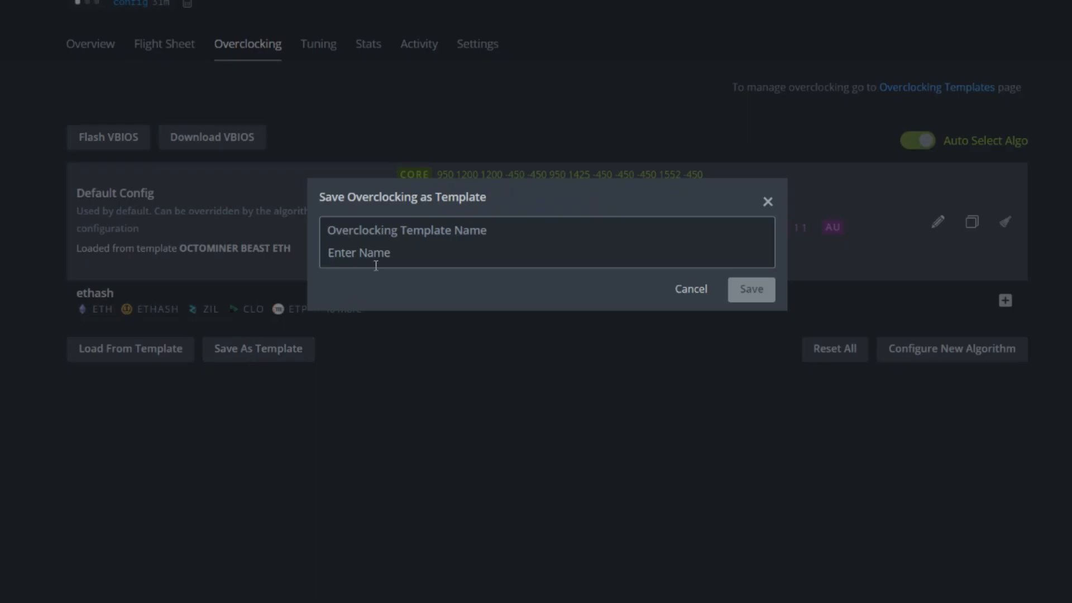
left_click(695, 292)
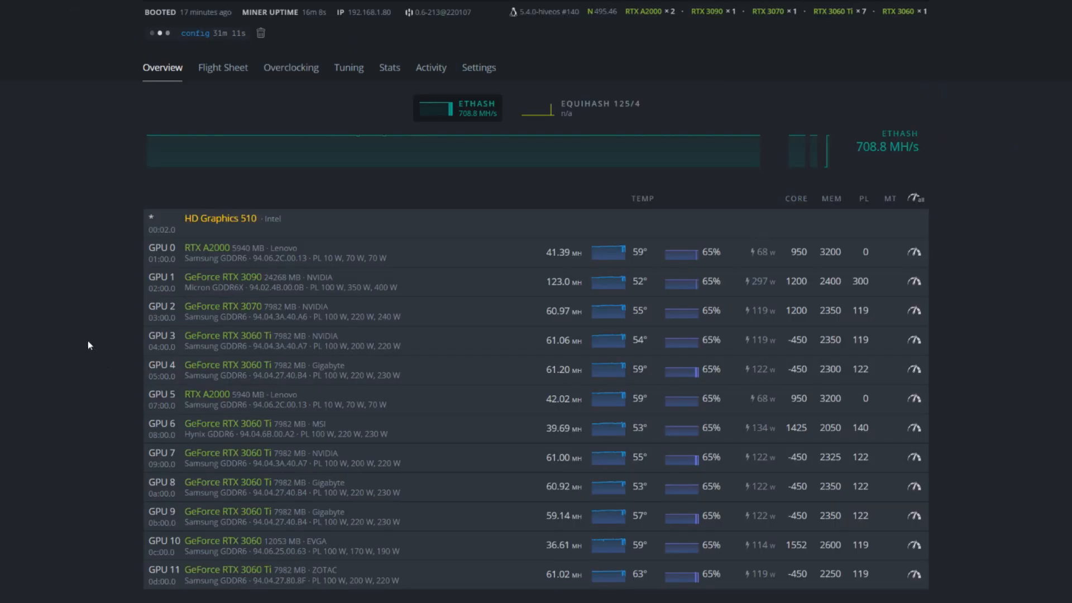
Apply the FLUX SOLO OCTO BEAST flight sheet to the worker and check its overview.
left_click(238, 73)
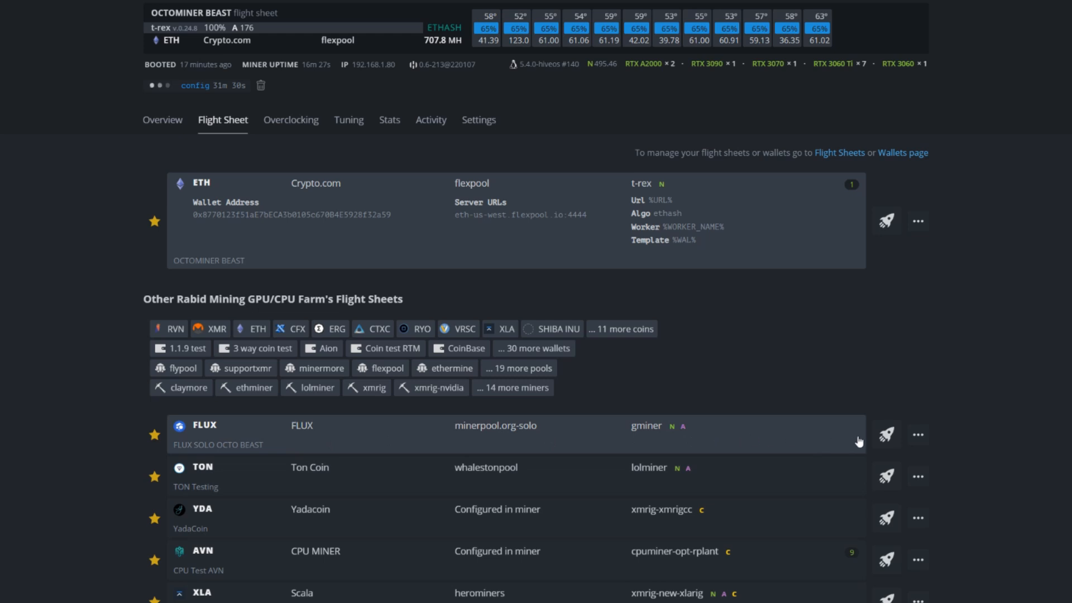
left_click(887, 435)
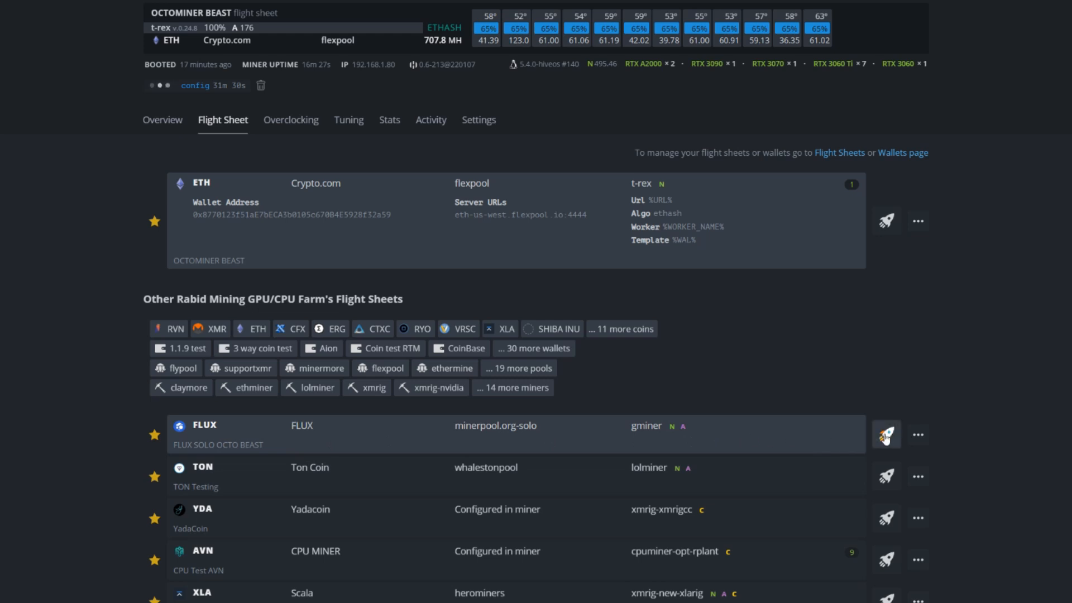
left_click(160, 121)
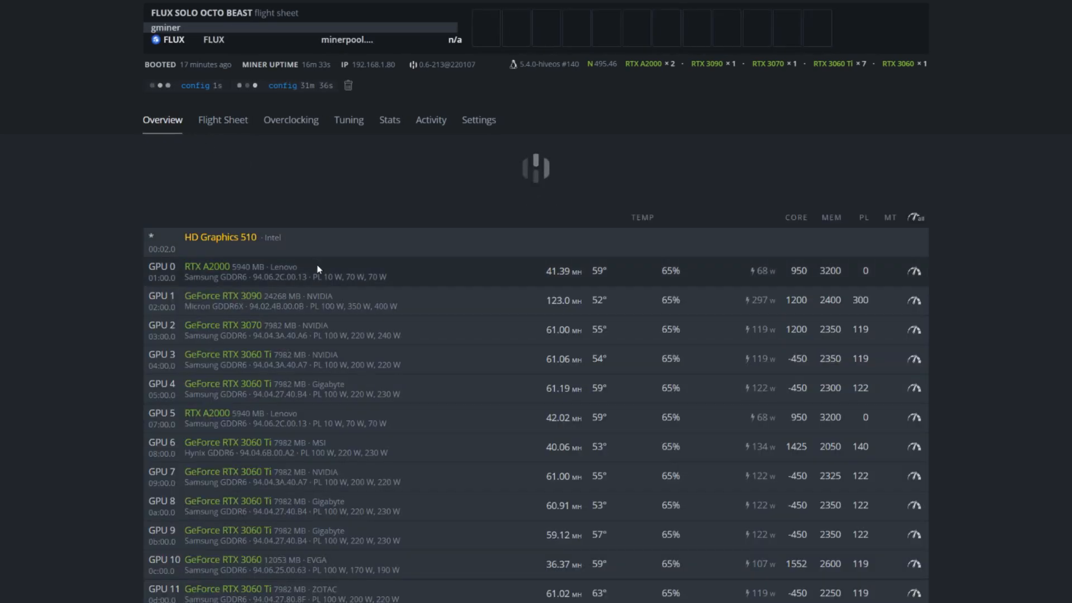
scroll(540, 306, "down", 1)
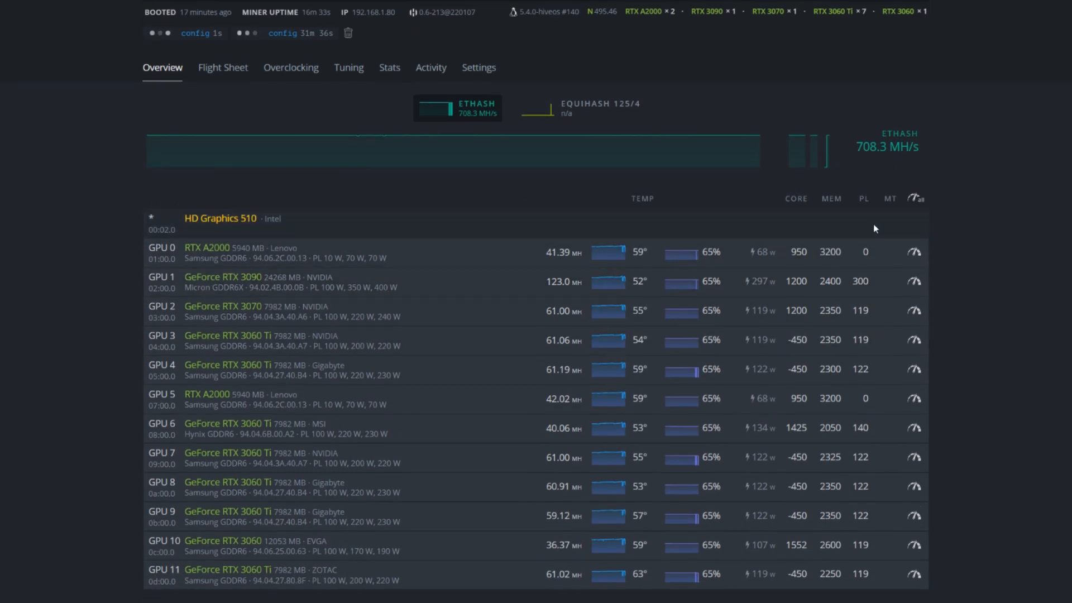
scroll(507, 431, "up", 1)
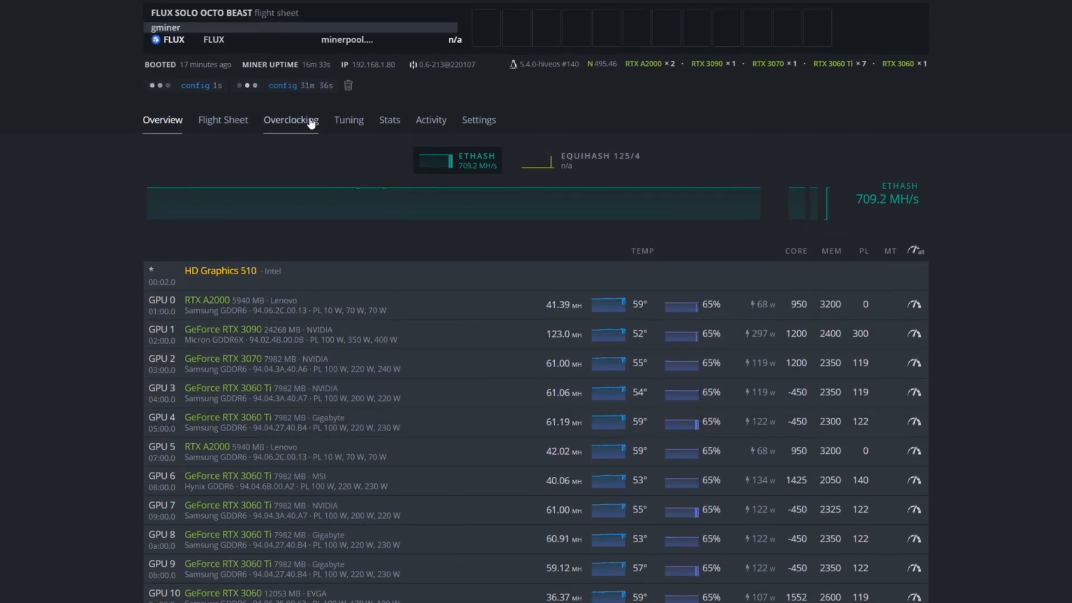
Load the OCTOMINER BEAST FLUX overclocking template onto the worker and check the per-GPU core, memory and power limit values.
left_click(307, 120)
left_click(204, 383)
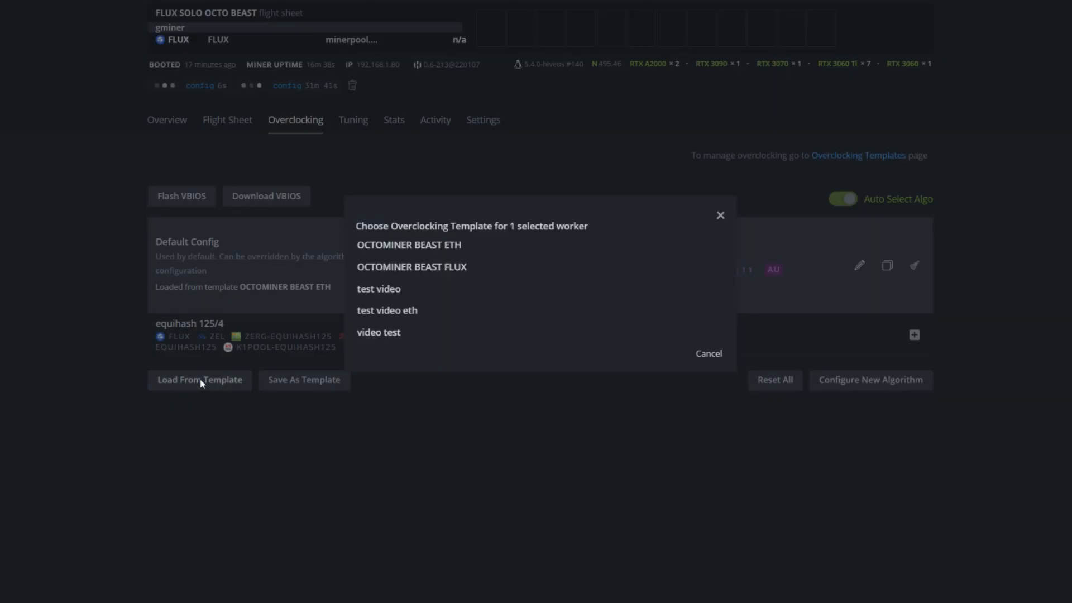
left_click(427, 270)
left_click(724, 450)
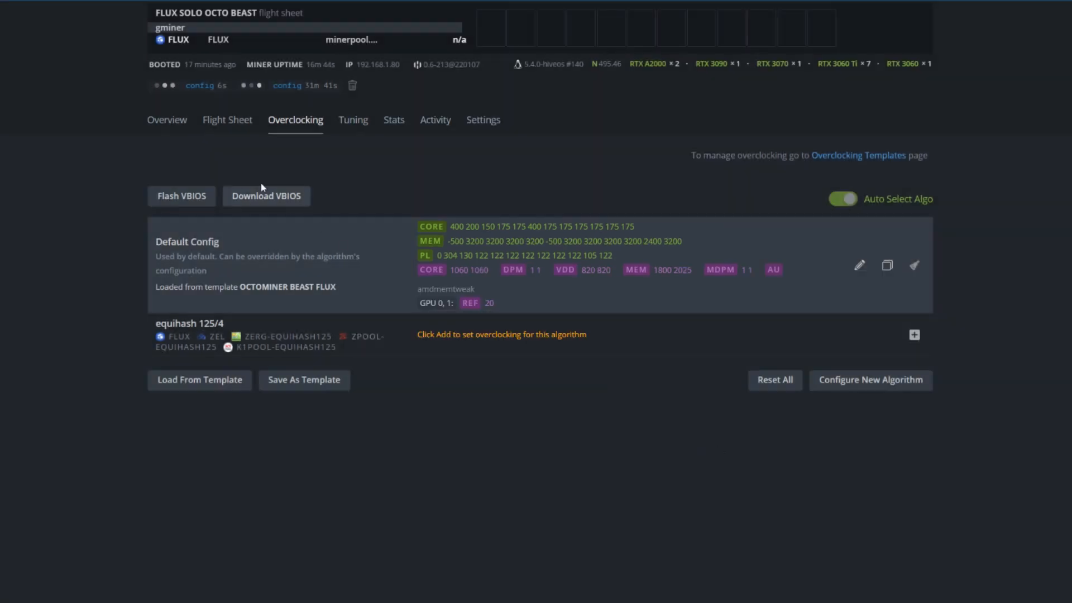
left_click(177, 122)
scroll(789, 210, "down", 2)
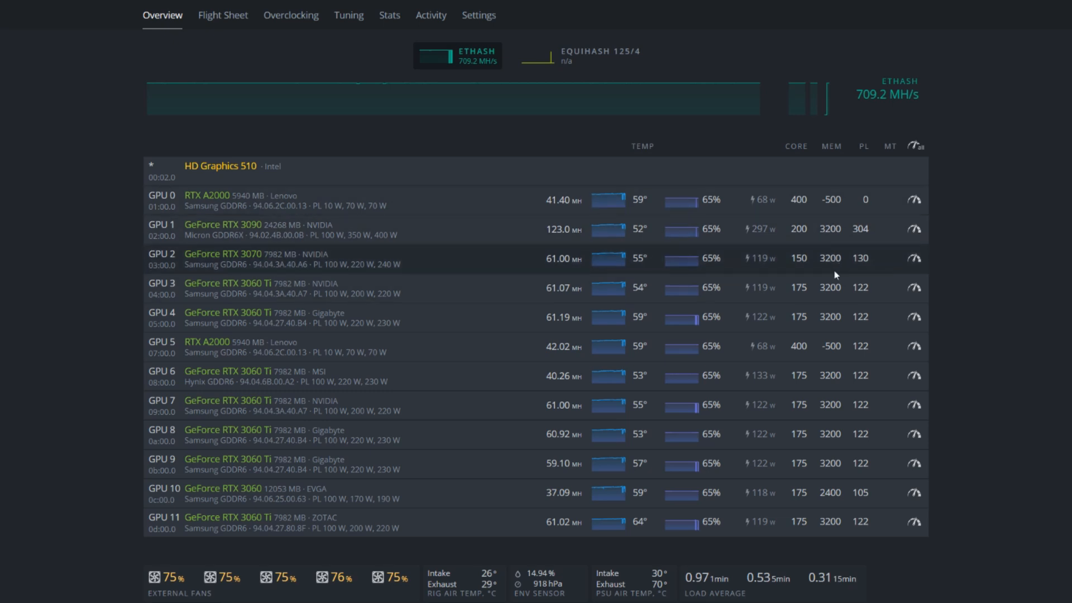
Switch the worker to ETH by applying the OCTOMINER BEAST flight sheet that uses flexpool and t-rex.
left_click(215, 21)
scroll(280, 243, "down", 3)
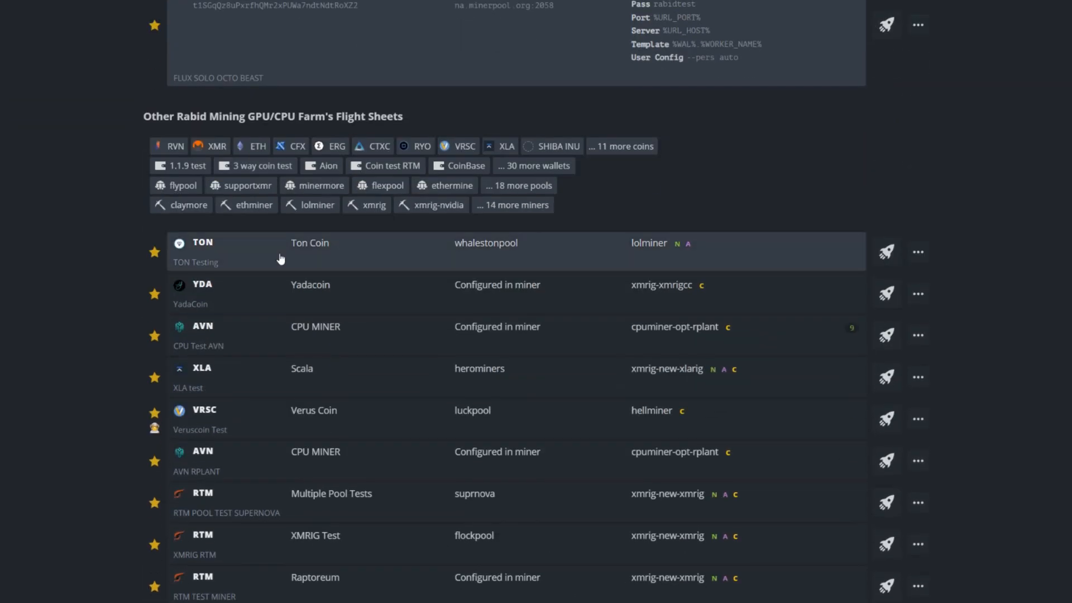
scroll(280, 258, "down", 6)
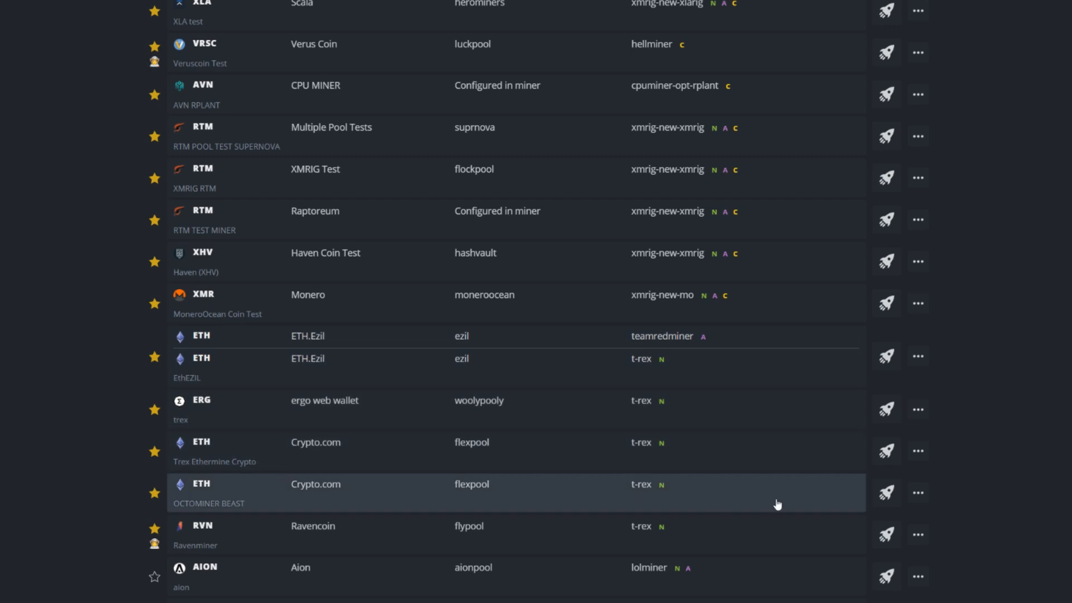
left_click(886, 492)
scroll(571, 425, "up", 8)
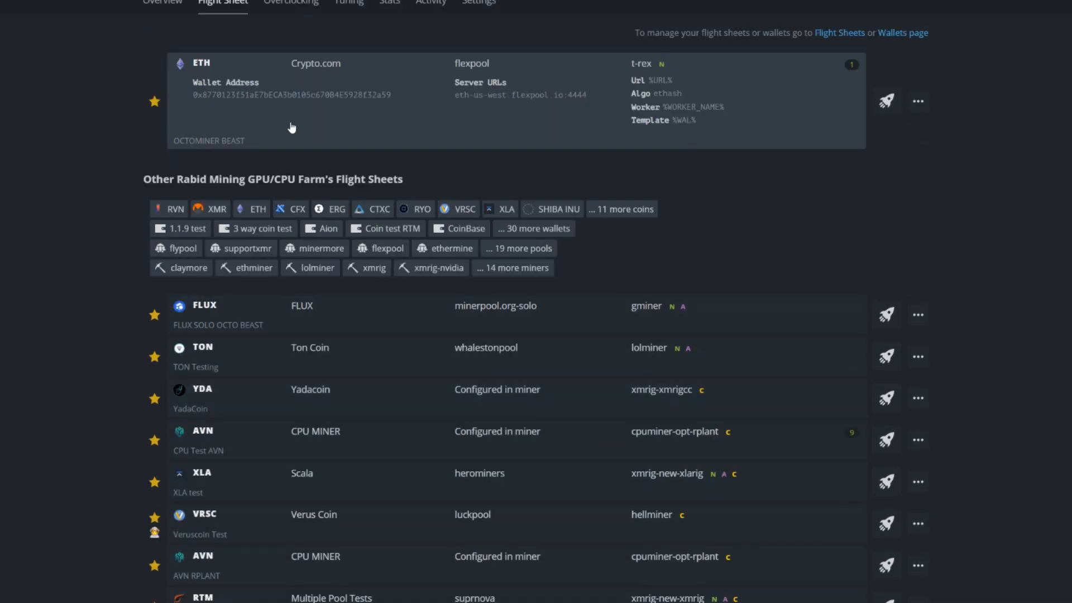
Load the OCTOMINER BEAST ETH overclocking template in Replace mode and check the resulting clocks and power limits of each GPU.
scroll(287, 126, "up", 2)
left_click(297, 105)
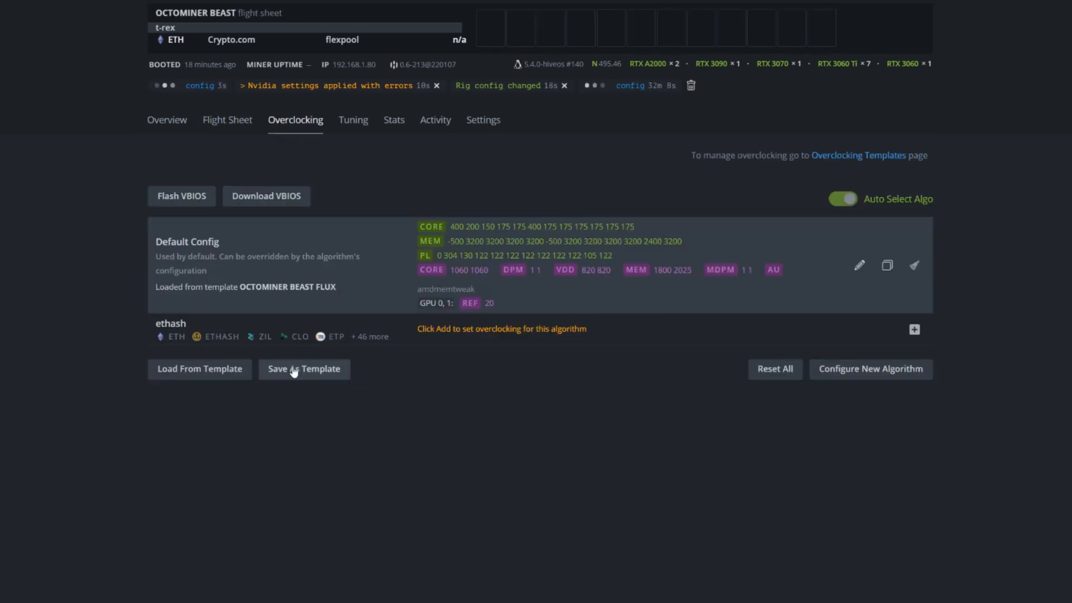
left_click(221, 370)
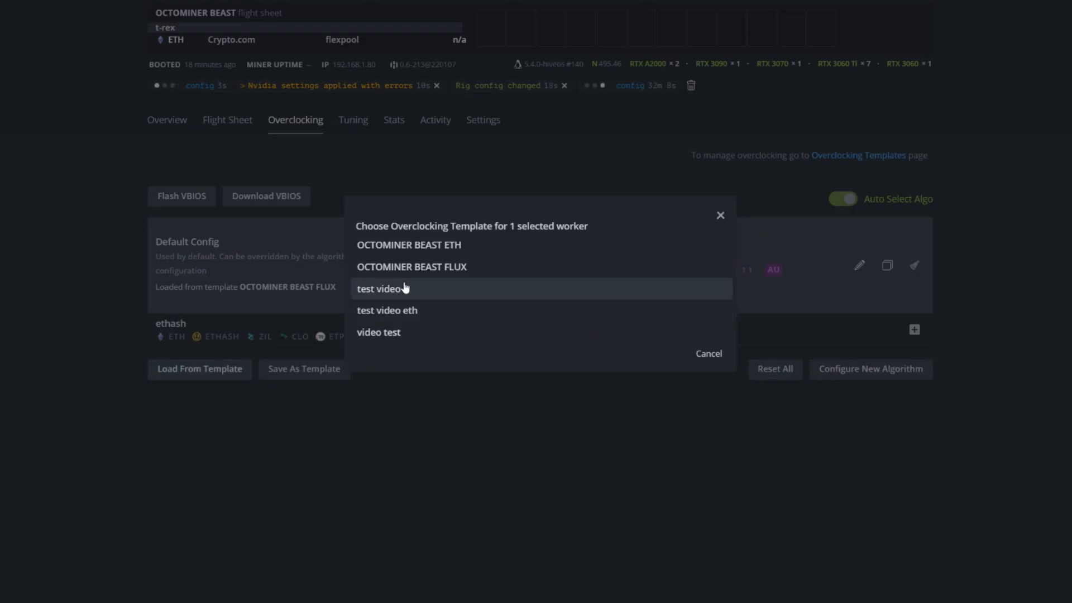
left_click(416, 248)
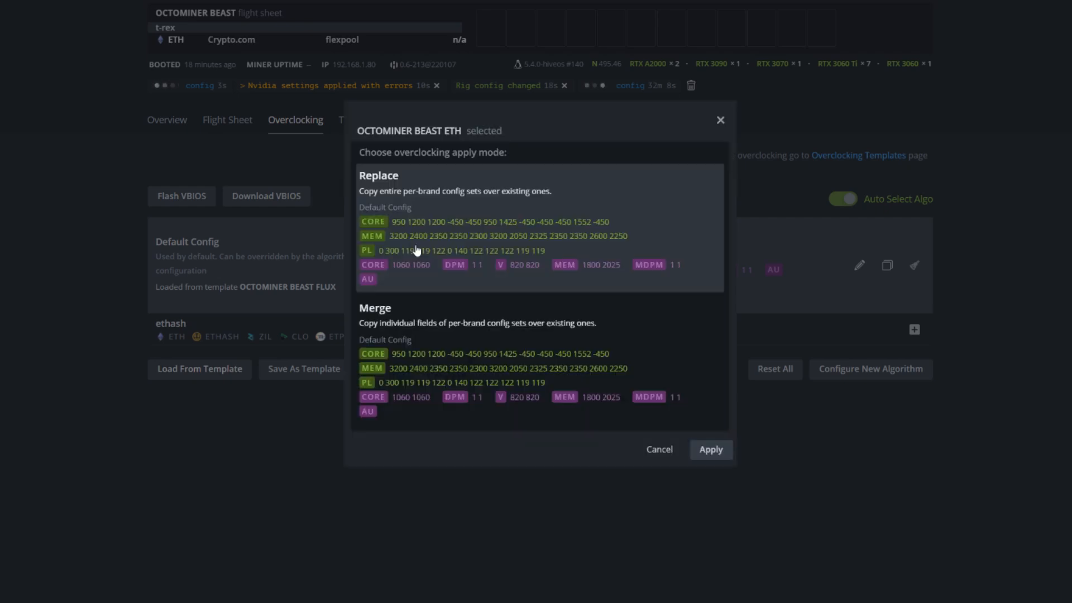
left_click(710, 452)
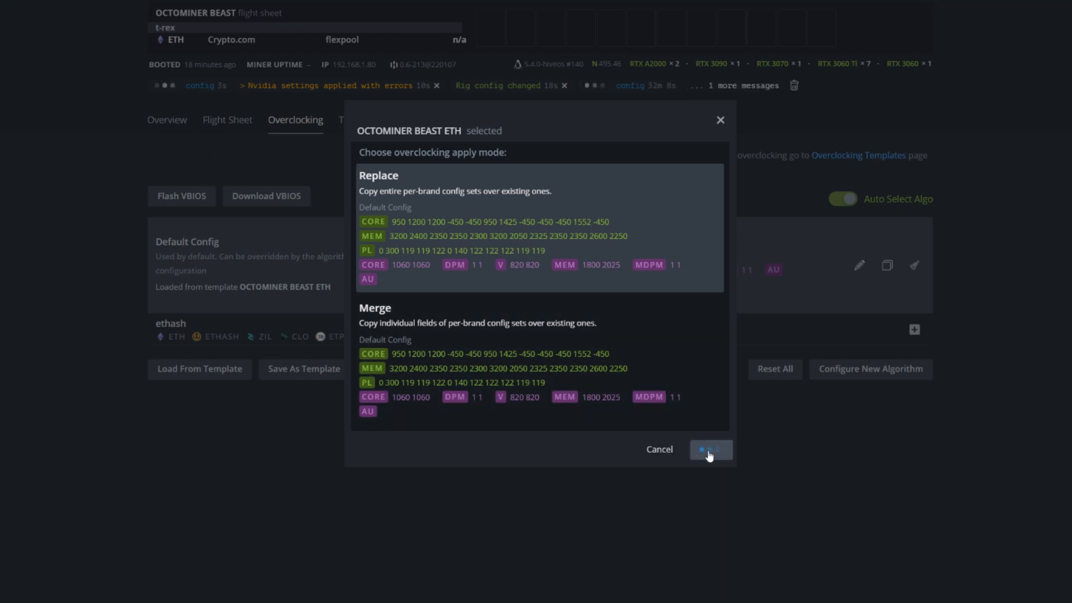
left_click(171, 122)
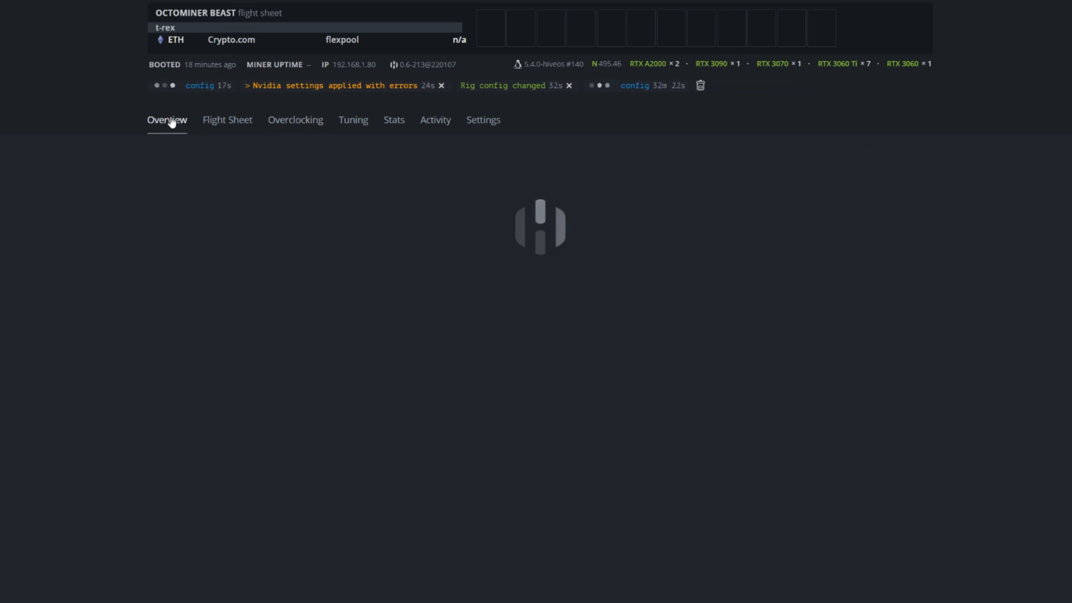
scroll(508, 334, "down", 3)
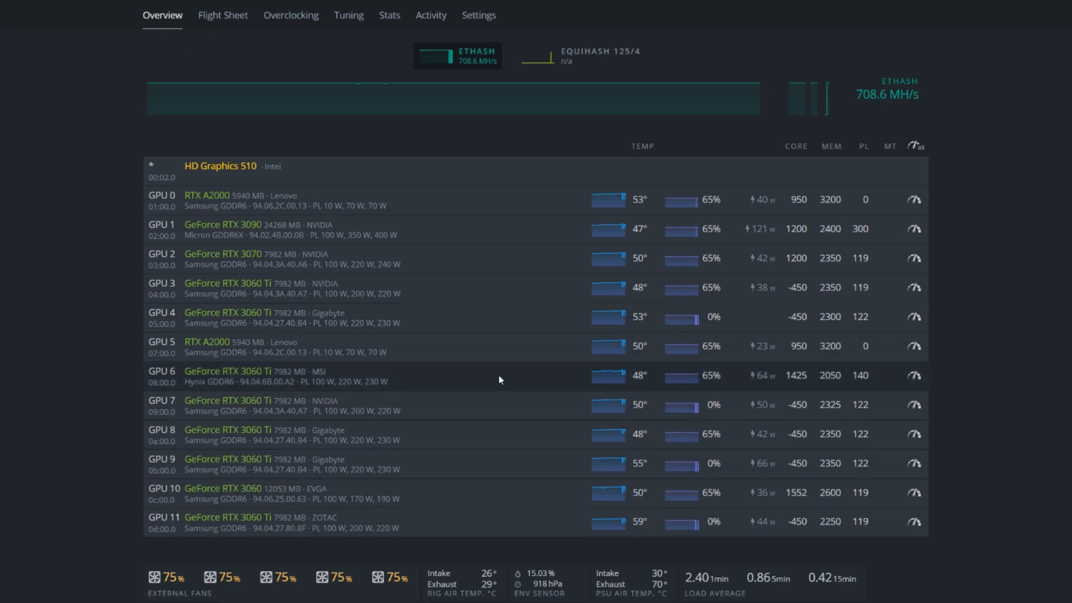
scroll(498, 375, "up", 2)
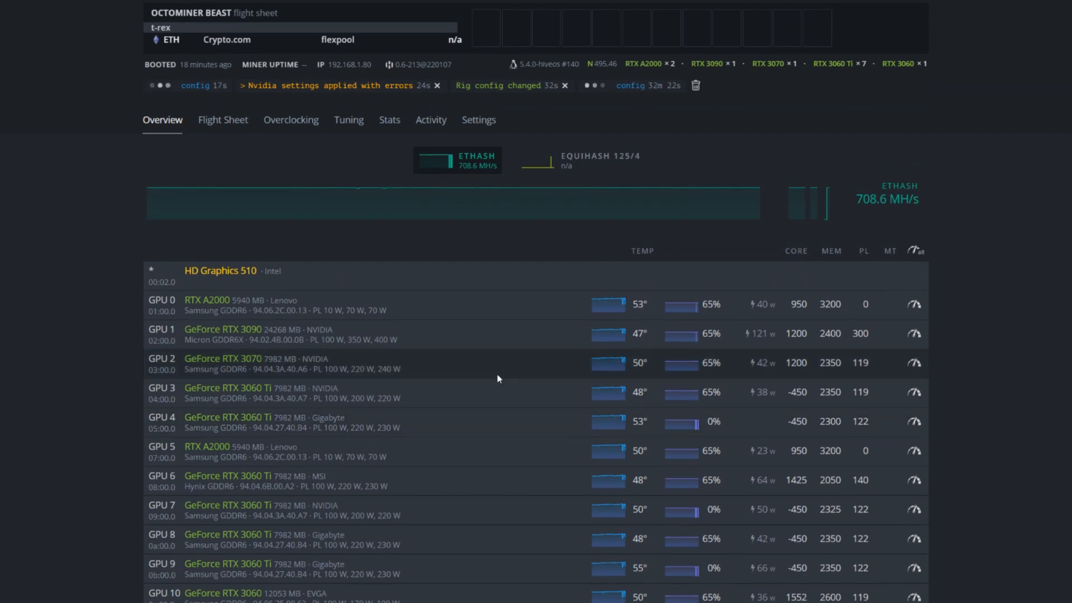